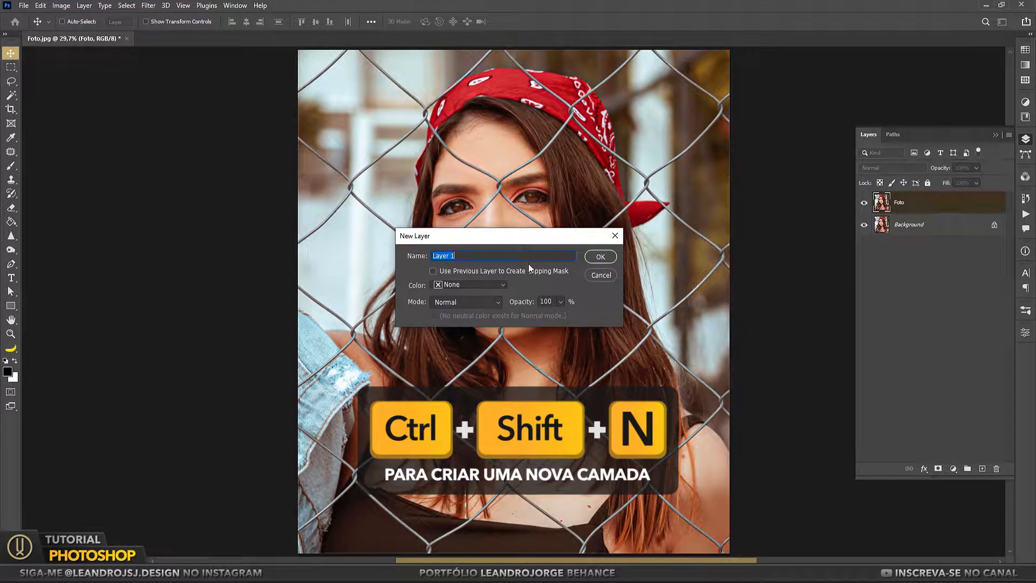
Step: Create a new layer named Grade above the Foto layer
text(Grade)
key(Return)
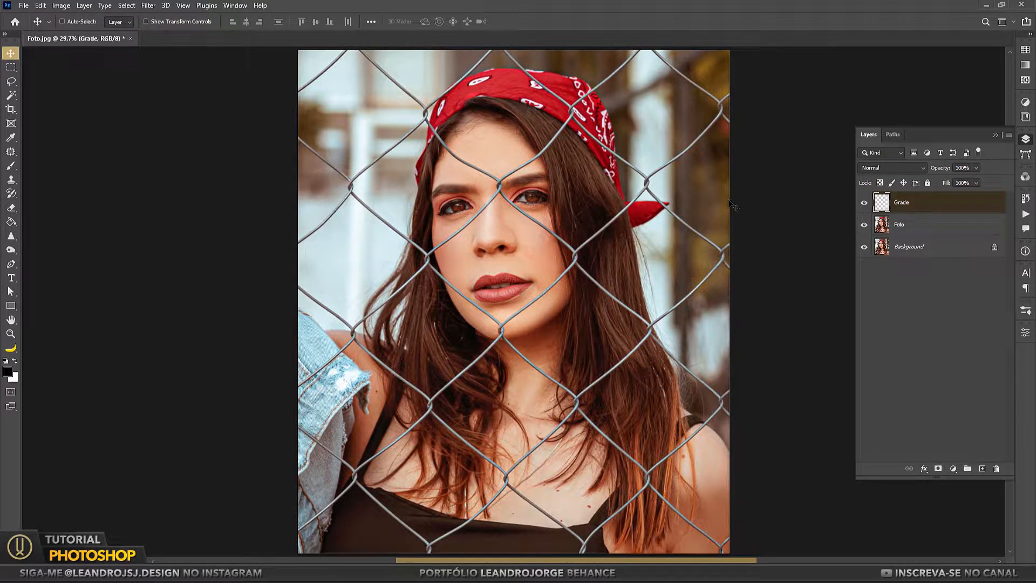
Step: Activate the Brush tool with the hard round tip (Redondo duro) at 22 px and 100% hardness
scroll(596, 145, up, 5)
drag(569, 174, 423, 323)
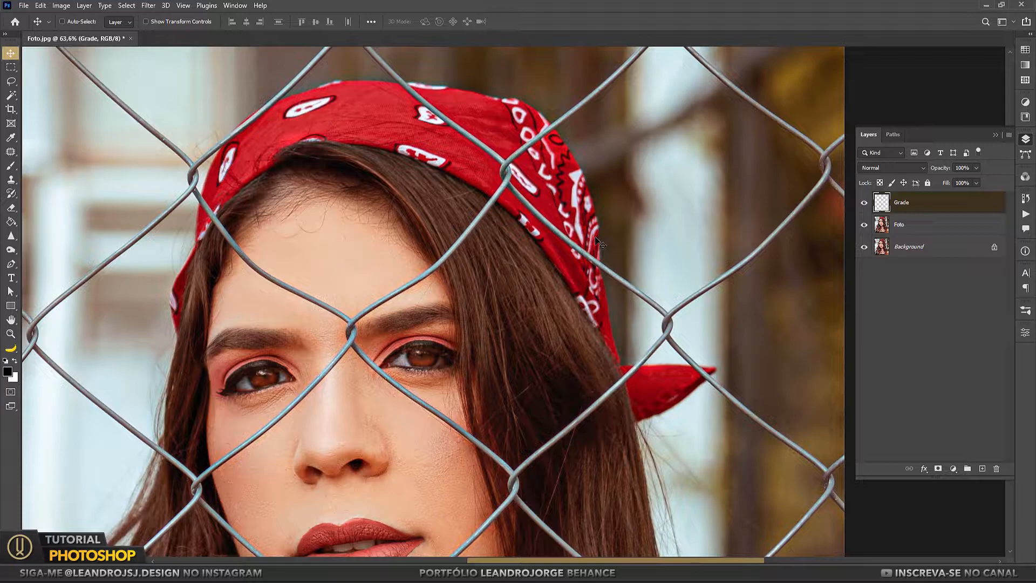
click(11, 168)
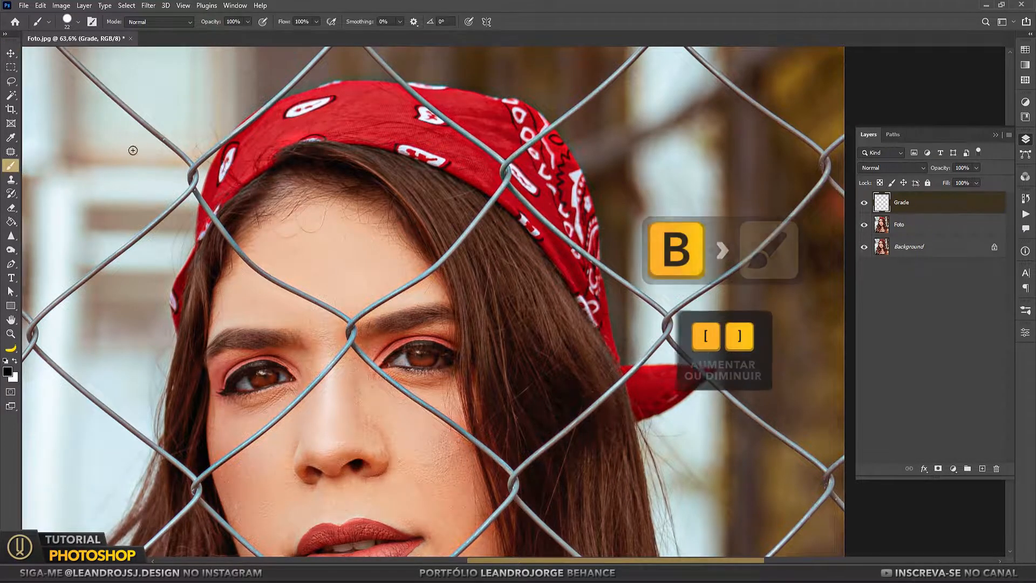
click(67, 21)
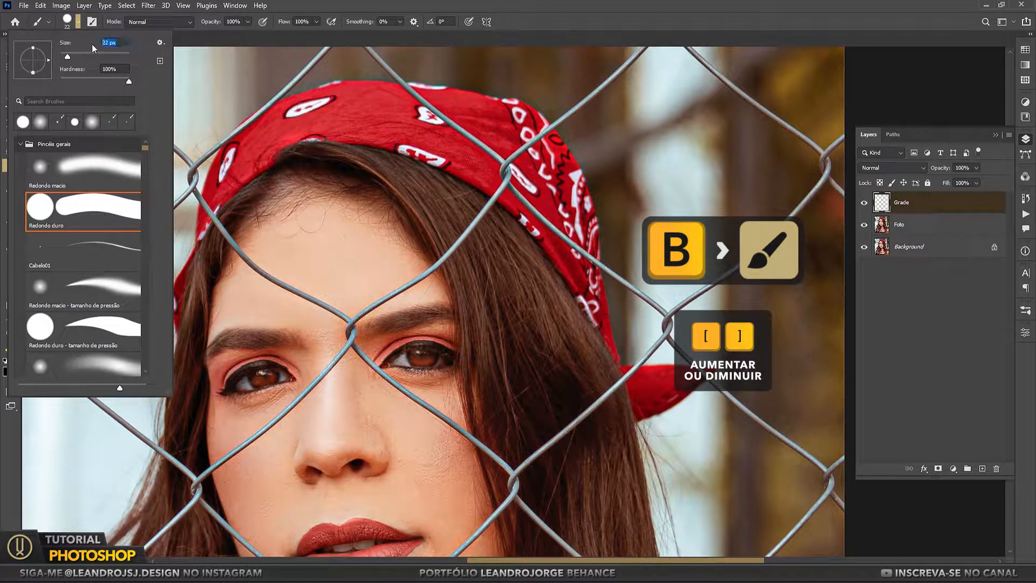
key(Return)
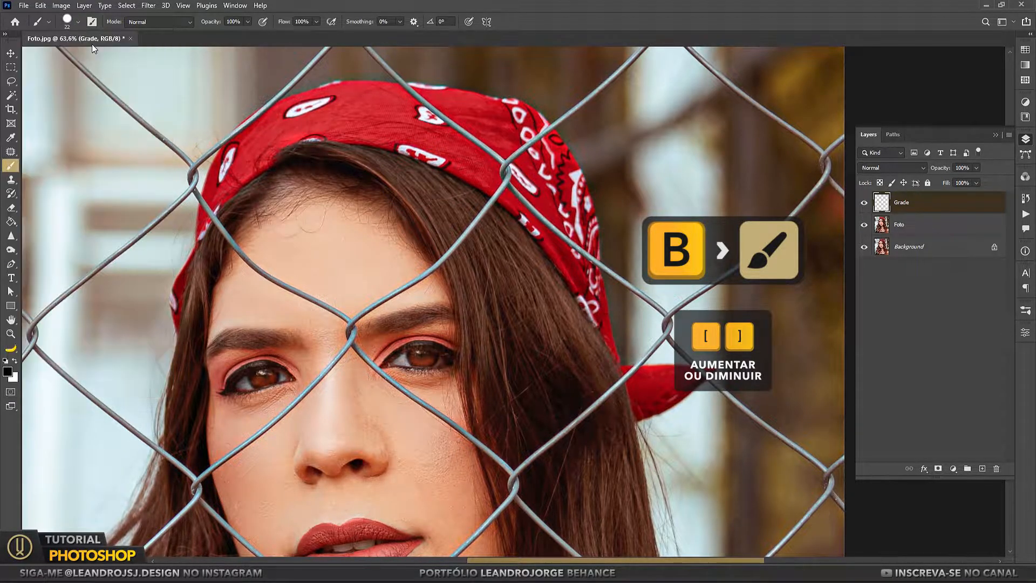
Step: Set the Size Jitter control to Off in the brush's Shape Dynamics settings
click(91, 22)
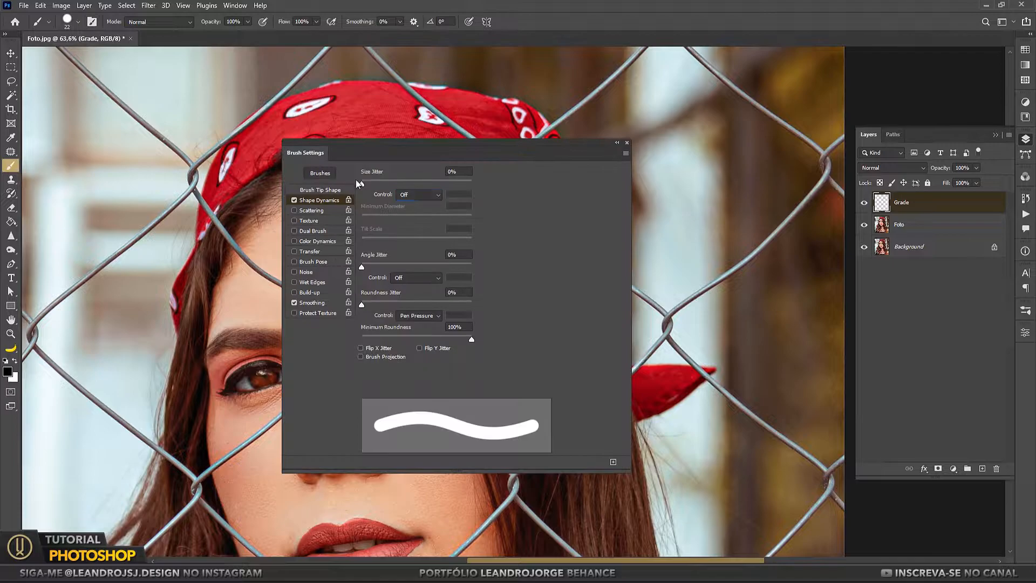
click(410, 195)
click(424, 198)
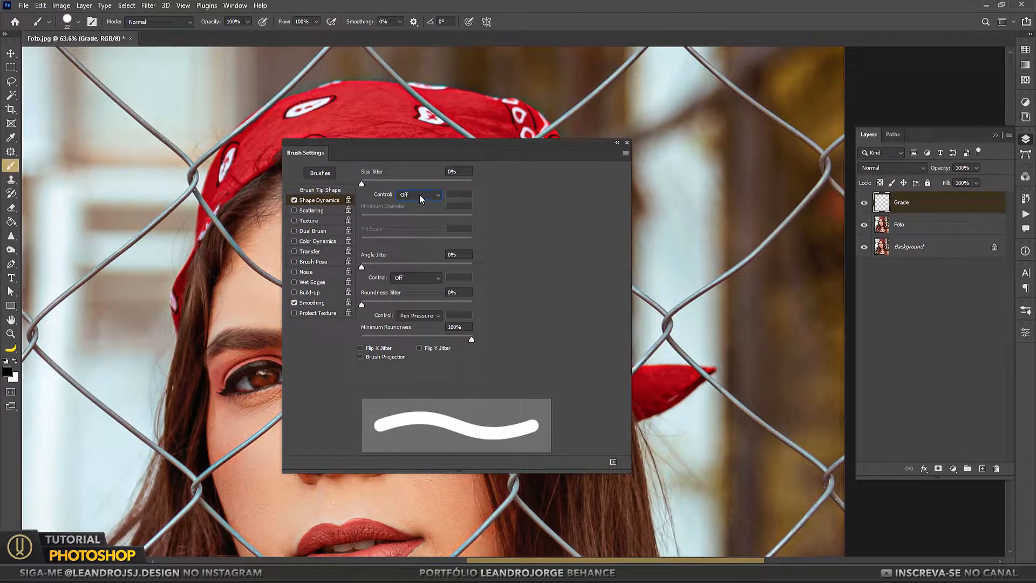
click(626, 142)
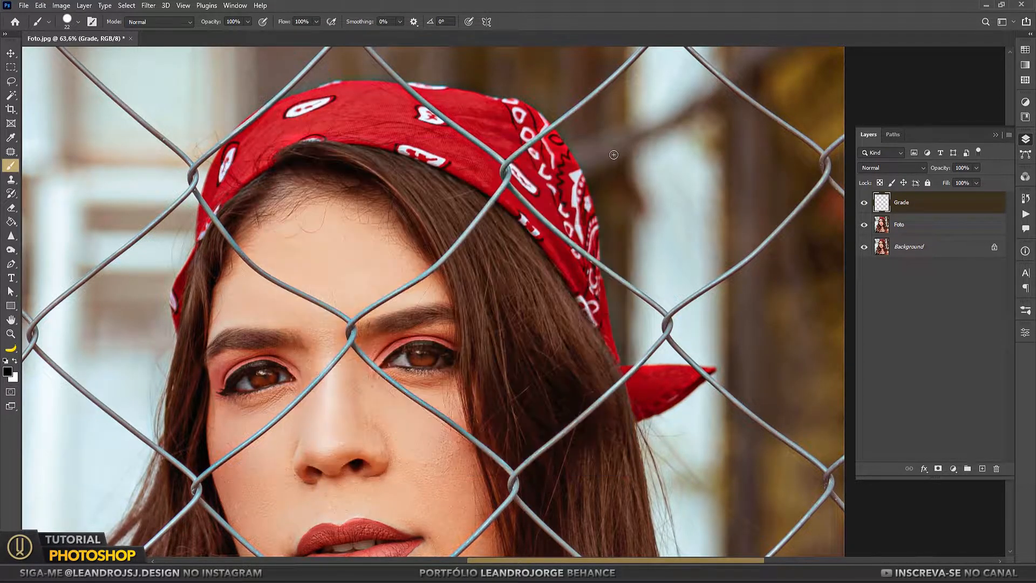
Step: Paint black over the fence knot between the eyebrows and the wire rising across the forehead to the right headscarf knot
key(ctrl+plus)
key(ctrl+plus)
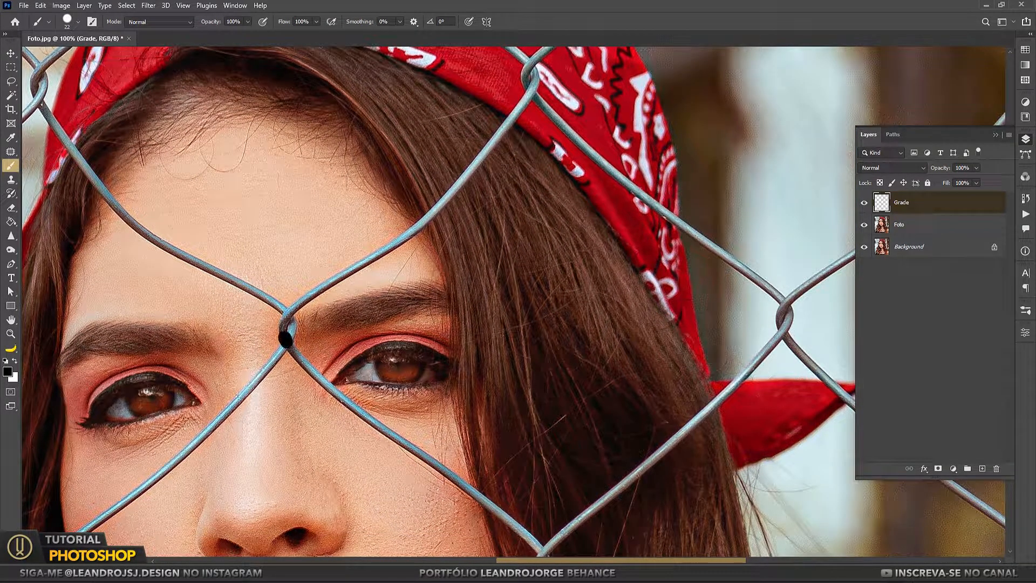
click(288, 342)
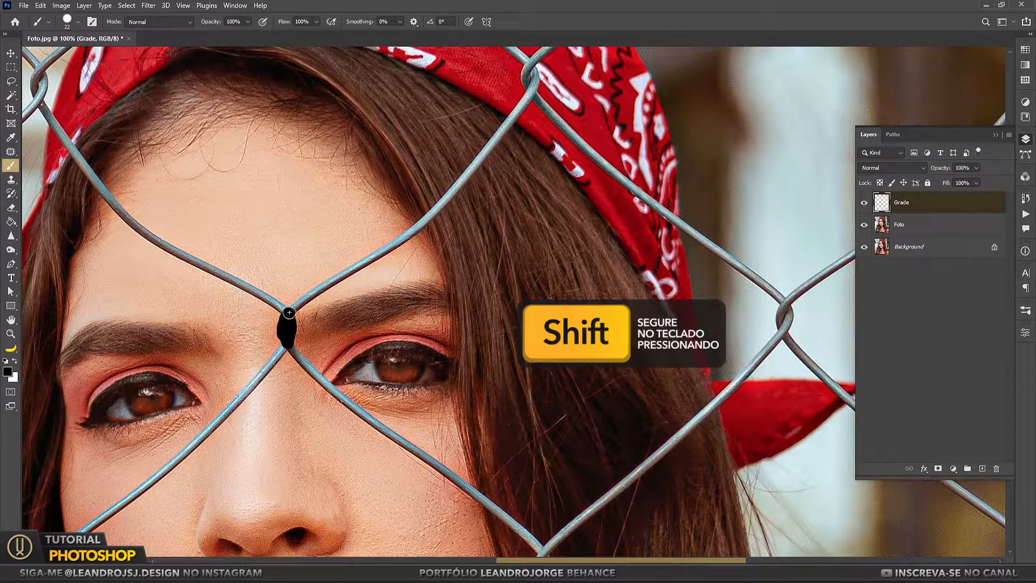
shift+click(377, 254)
drag(377, 254, 316, 323)
shift+click(356, 300)
shift+click(469, 162)
drag(469, 162, 396, 313)
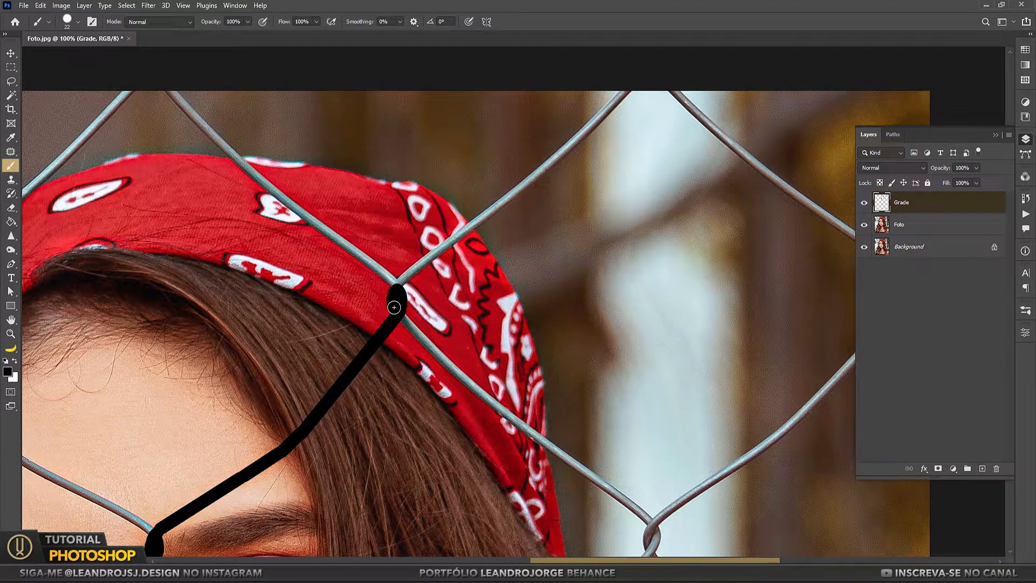
Step: Paint over the wires rising from the right and left headscarf knots that cross the headscarf to the photo's upper edge
drag(309, 220, 446, 309)
shift+click(329, 203)
drag(323, 203, 469, 134)
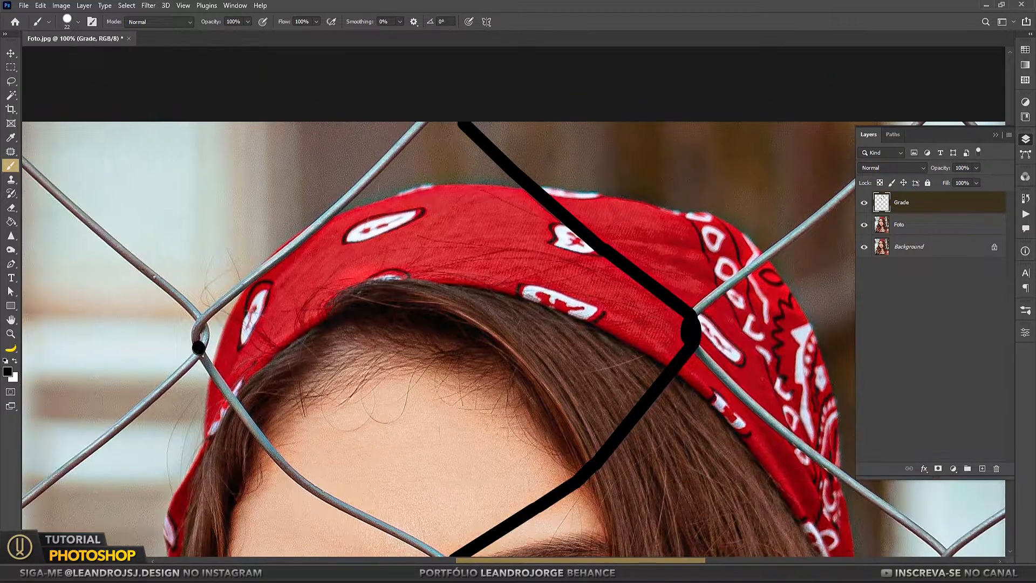
shift+click(315, 229)
shift+click(426, 124)
drag(639, 285, 370, 221)
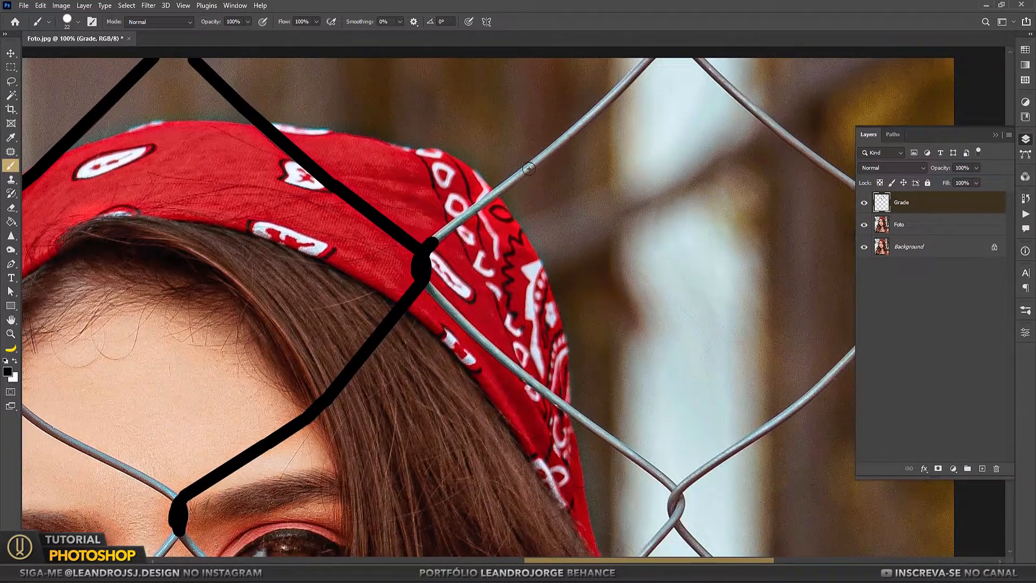
Step: Paint over the upper-right wires from the right headscarf knot to the upper edge and down to the right-edge knot
drag(530, 169, 403, 300)
shift+click(513, 232)
drag(513, 231, 370, 176)
shift+click(485, 232)
drag(485, 261, 339, 206)
shift+click(484, 259)
mouse_move(484, 259)
mouse_down()
mouse_move(488, 278)
mouse_move(517, 224)
mouse_up()
drag(518, 237, 606, 106)
drag(423, 305, 586, 158)
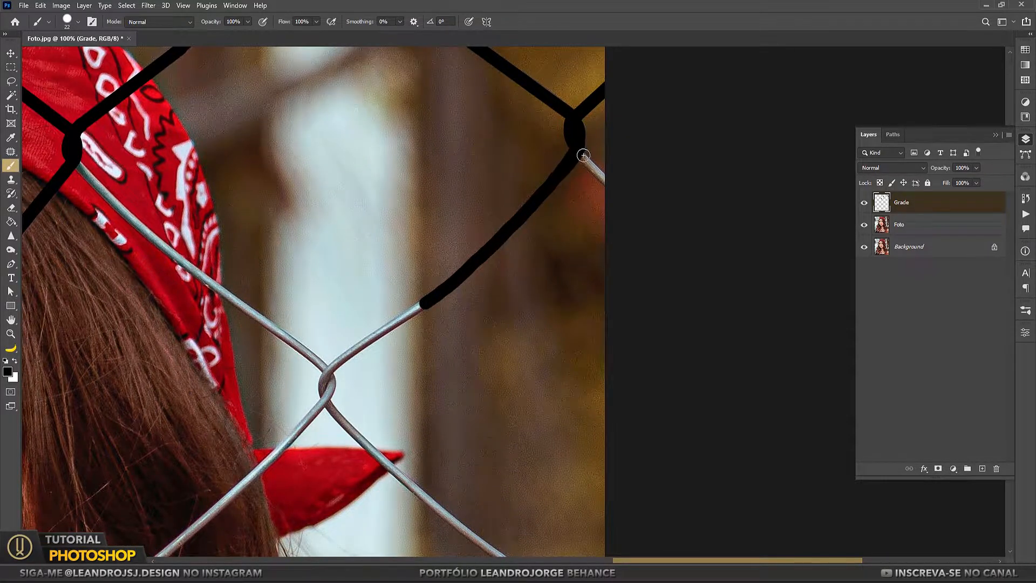
Step: Paint over the wires running from the right-edge knot and the right headscarf knot down to the knot above the scarf's tip
drag(518, 345, 577, 205)
drag(399, 267, 495, 181)
drag(495, 180, 479, 153)
drag(405, 194, 480, 149)
drag(480, 148, 457, 102)
drag(345, 162, 440, 324)
shift+click(330, 228)
drag(205, 112, 330, 228)
Step: Paint over the hair knot beside the cheek, its wire up to the scarf-tip knot, and the right-edge wires down to the hair's outer edge
drag(525, 381, 513, 182)
drag(201, 372, 199, 399)
shift+click(304, 283)
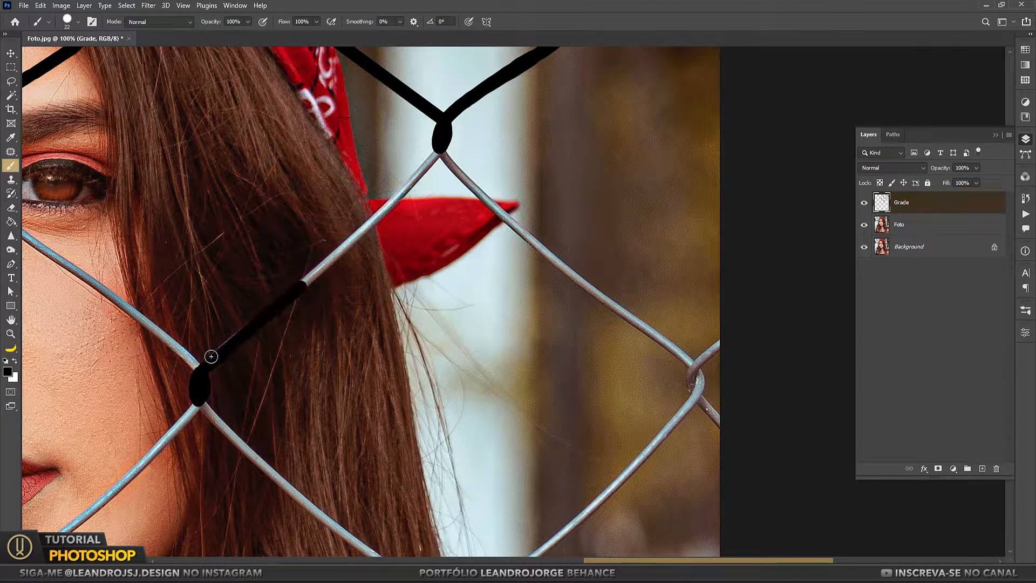
mouse_move(303, 284)
mouse_down()
mouse_move(381, 212)
mouse_move(536, 250)
mouse_up()
mouse_move(691, 372)
mouse_down()
mouse_move(520, 312)
mouse_move(528, 138)
mouse_move(366, 326)
mouse_move(446, 234)
mouse_up()
shift+click(522, 315)
drag(447, 234, 363, 323)
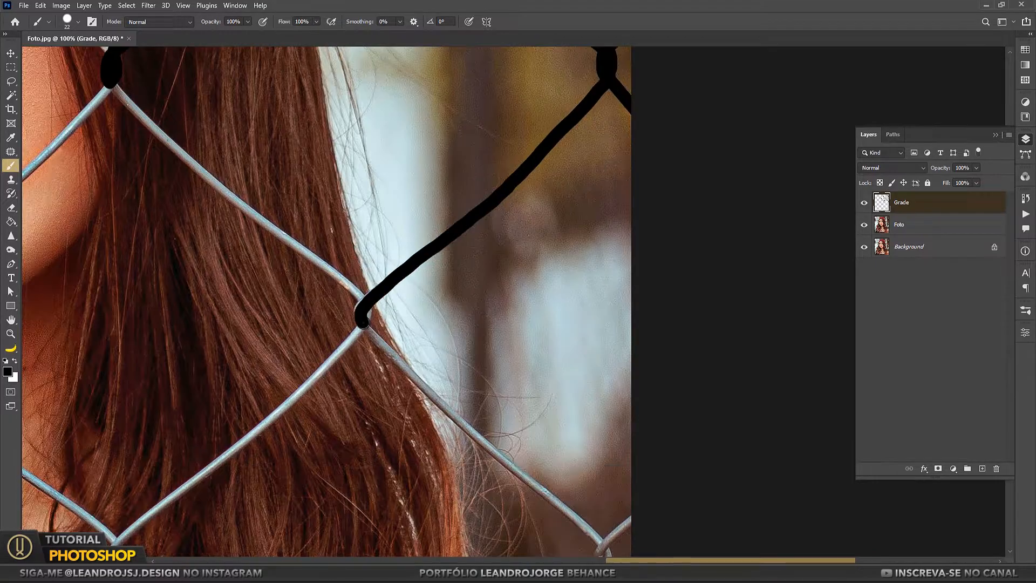
Step: Paint over the wires from the knot at the hair's outer edge to the right edge and back across the shoulder to the lower hair knot
scroll(392, 279, down, 2)
shift+click(475, 322)
mouse_move(497, 352)
mouse_down()
mouse_move(366, 227)
mouse_move(405, 259)
mouse_up()
drag(474, 322, 499, 292)
drag(501, 376, 470, 330)
scroll(492, 287, down, 3)
drag(492, 286, 548, 216)
scroll(485, 270, down, 4)
drag(360, 278, 367, 246)
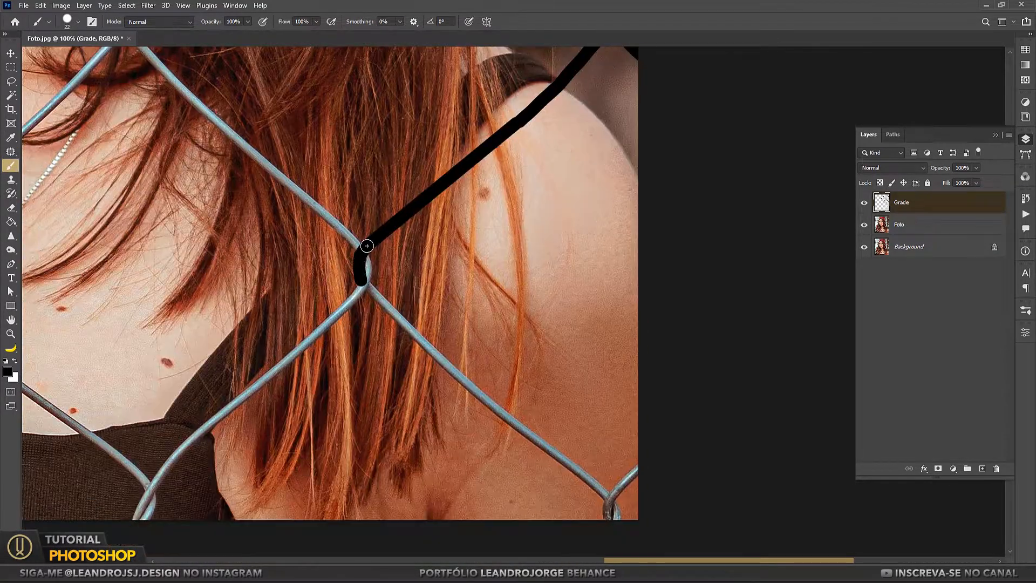
Step: Paint over the wires in the photo's lower-right corner down to the knot on the bottom edge
scroll(460, 375, down, 3)
shift+click(492, 416)
scroll(478, 354, left, 5)
mouse_move(435, 400)
mouse_down()
mouse_move(455, 373)
mouse_move(655, 179)
mouse_move(490, 329)
mouse_move(664, 176)
mouse_up()
scroll(664, 176, up, 2)
mouse_move(513, 410)
mouse_down()
mouse_move(358, 289)
mouse_move(469, 400)
mouse_up()
Step: Paint over the wires climbing through the hair from the lower hair knot to the knot beside the cheek
scroll(358, 289, up, 3)
drag(386, 312, 382, 280)
scroll(464, 237, up, 3)
drag(311, 405, 428, 318)
shift+click(497, 243)
scroll(497, 243, up, 3)
shift+click(381, 311)
scroll(561, 286, left, 3)
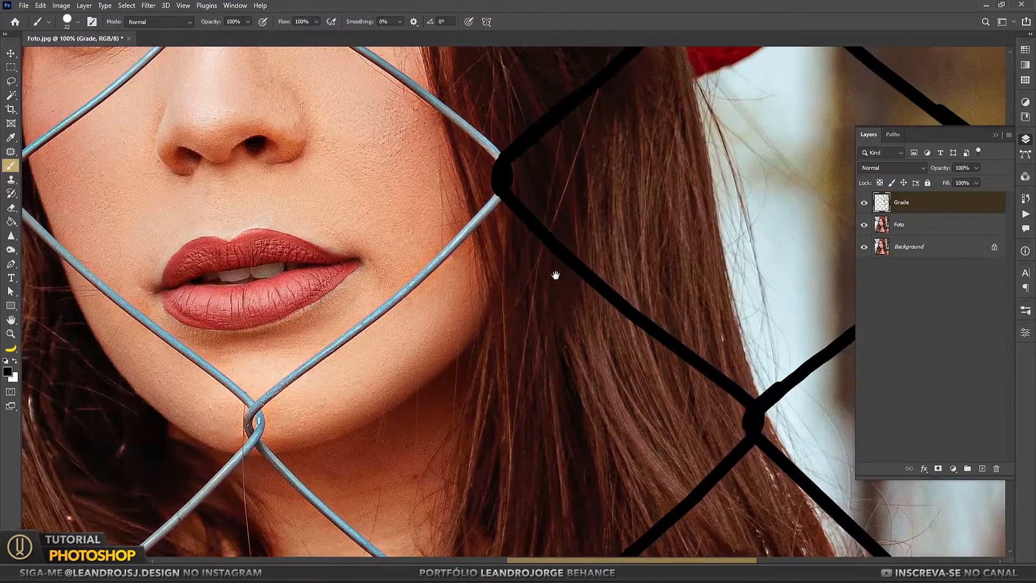
Step: Paint over the wire running from the knot beside the cheek down to the chin knot
scroll(505, 230, down, 2)
scroll(505, 230, left, 2)
shift+click(381, 326)
scroll(382, 326, down, 2)
scroll(382, 326, right, 1)
scroll(458, 340, down, 2)
scroll(459, 340, right, 1)
Step: Paint over the wires crossing the neck and upper chest down to the knot at the centre of the chest
mouse_move(345, 221)
mouse_down()
mouse_move(459, 339)
mouse_move(550, 167)
mouse_up()
shift+click(524, 351)
shift+click(523, 297)
drag(504, 326, 610, 222)
shift+click(464, 325)
drag(458, 331, 456, 364)
drag(458, 366, 534, 250)
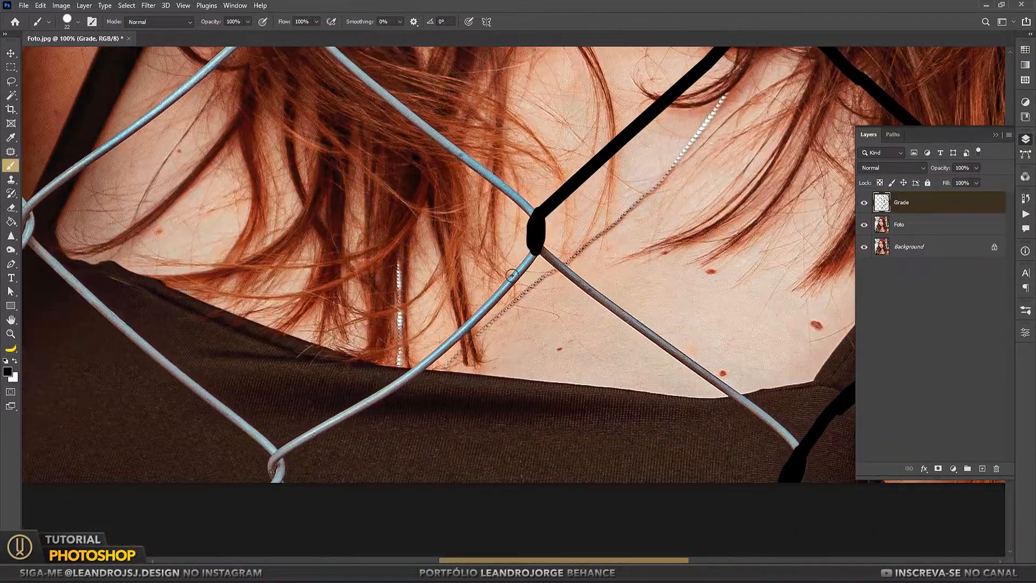
Step: Paint over the wires from the chest knot down to the bottom edge and up across the black top to the left knot
shift+click(416, 369)
drag(416, 369, 519, 269)
shift+click(380, 354)
mouse_move(380, 353)
mouse_down()
mouse_move(484, 289)
mouse_move(481, 304)
mouse_up()
drag(481, 291, 495, 435)
shift+click(382, 347)
Step: Paint over the wire rising from the left knot at the black top to the hair knot beside the neck
shift+click(248, 220)
mouse_move(247, 220)
mouse_down()
mouse_move(362, 326)
mouse_move(381, 448)
mouse_move(443, 371)
mouse_up()
shift+click(469, 356)
shift+click(592, 257)
drag(621, 231, 632, 189)
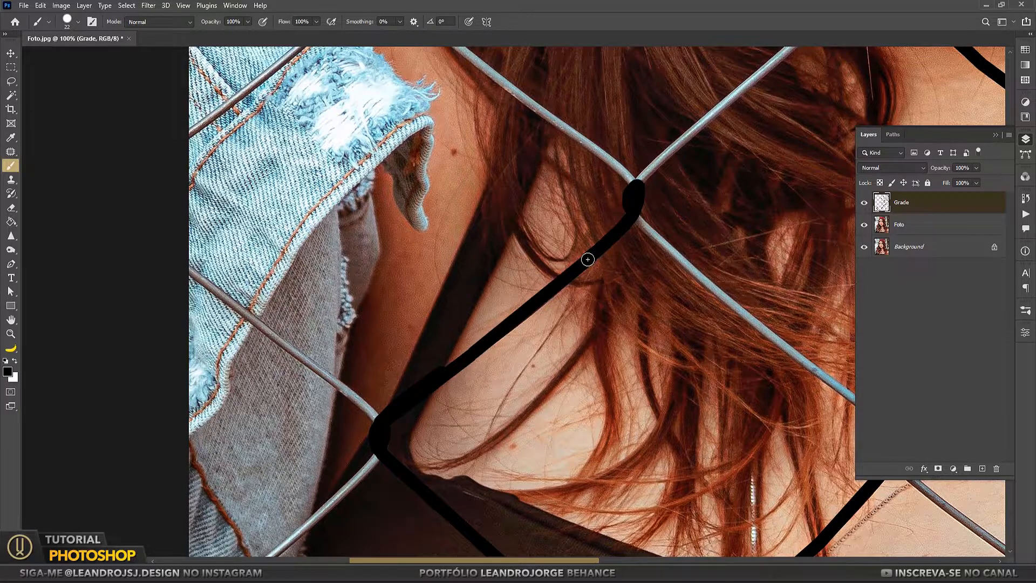
Step: Paint over the wire from the hair knot up to the chin knot, and the one along the left jaw to the left cheek knot
drag(586, 259, 309, 515)
shift+click(506, 311)
shift+click(590, 228)
drag(459, 92, 397, 229)
shift+click(385, 208)
drag(346, 173, 485, 305)
shift+click(423, 249)
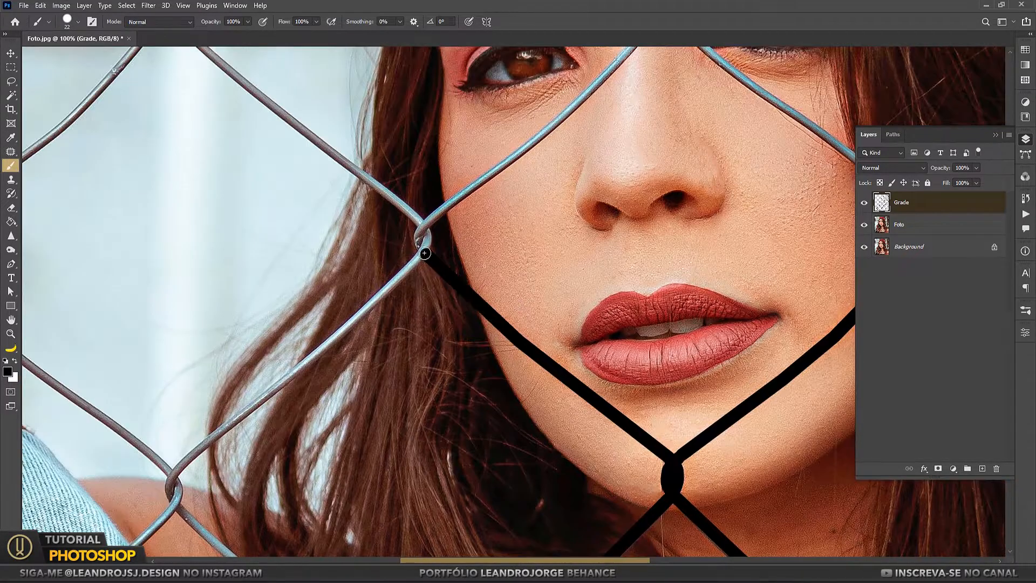
drag(423, 251, 425, 229)
Step: Paint over the wire crossing the nose from the left cheek knot up to the knot between the eyebrows
drag(464, 232, 473, 377)
shift+click(550, 292)
shift+click(631, 212)
shift+click(676, 160)
mouse_move(696, 199)
mouse_down()
mouse_move(513, 358)
mouse_move(402, 287)
mouse_up()
shift+click(468, 325)
key(ctrl+z)
Step: Reduce the brush to 15 px and paint over the wire under the right-hand eye, from the brow knot to the cheek knot
key(bracketleft)
key(bracketleft)
click(393, 257)
shift+click(516, 353)
drag(575, 398, 414, 272)
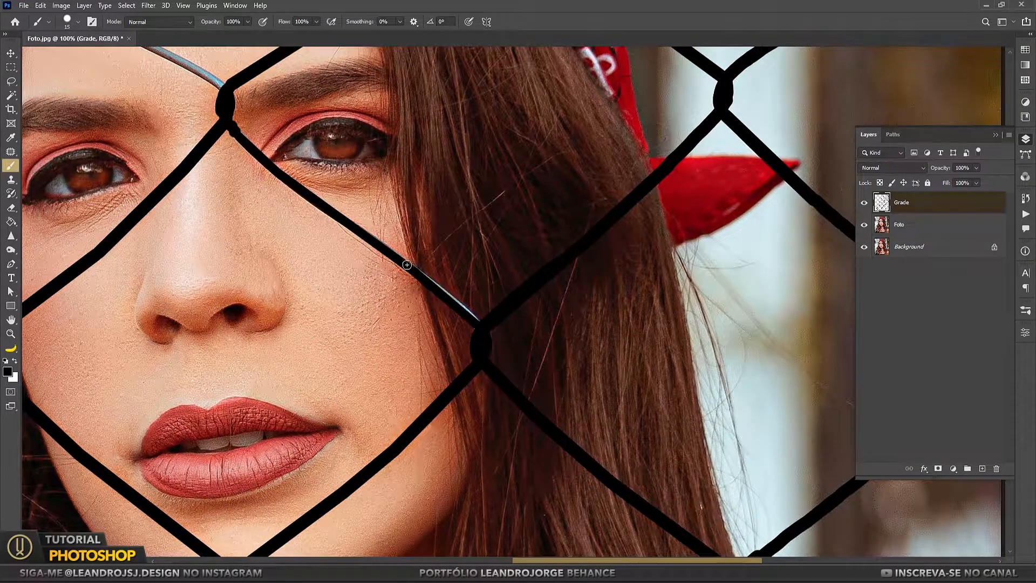
Step: Enlarge the brush slightly and paint over the forehead wire between the brow knot and the left headscarf knot
drag(268, 101, 538, 381)
mouse_move(322, 272)
mouse_down()
mouse_move(363, 303)
mouse_move(429, 398)
mouse_up()
key(bracketright)
click(388, 367)
shift+click(313, 271)
drag(386, 310, 548, 224)
Step: Set the brush to 25 px and paint over the wire descending leftward from the left headscarf knot
key(bracketright)
click(233, 378)
shift+click(473, 179)
drag(473, 180, 373, 437)
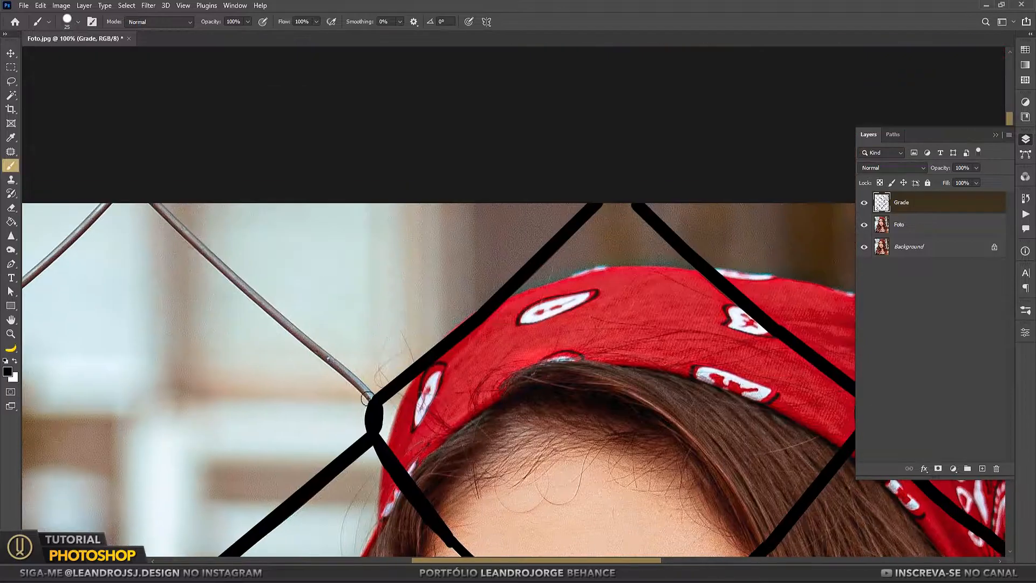
Step: Paint over the remaining wires in the photo's upper-left corner, from the left headscarf knot to the upper edge and beyond
click(369, 397)
shift+click(154, 203)
drag(156, 205, 503, 113)
click(290, 248)
shift+click(458, 110)
Step: Paint over the left-edge knot and, with the brush at 15 px, the wires through the left cheek knot down to the shoulder knot
click(458, 296)
mouse_move(461, 297)
mouse_down()
mouse_move(445, 189)
mouse_move(565, 130)
mouse_move(502, 226)
mouse_up()
key(bracketleft)
mouse_move(387, 276)
mouse_down()
mouse_move(465, 335)
mouse_move(520, 130)
mouse_up()
drag(391, 384, 521, 288)
shift+click(412, 288)
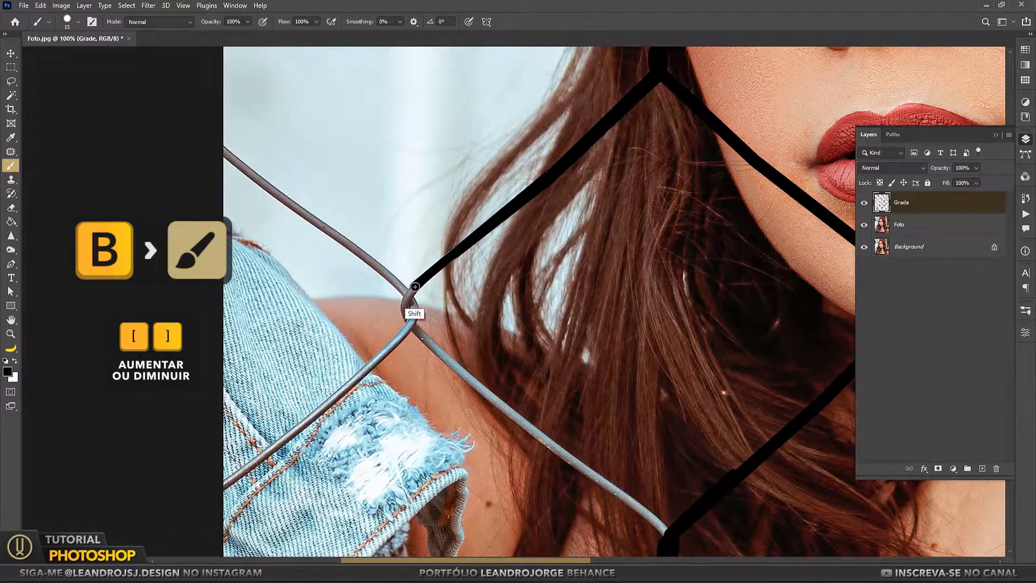
Step: Paint over the shoulder knot and its wire descending rightward through the hair, enlarging the brush to 20 px
drag(348, 387, 419, 283)
mouse_move(560, 295)
mouse_down()
mouse_move(448, 334)
mouse_move(337, 249)
mouse_up()
shift+click(447, 335)
shift+click(476, 349)
mouse_move(490, 361)
mouse_down()
mouse_move(406, 266)
mouse_move(430, 282)
mouse_move(349, 220)
mouse_move(324, 223)
mouse_up()
key(bracketright)
shift+click(410, 284)
mouse_move(426, 331)
mouse_down()
mouse_move(317, 227)
mouse_move(477, 348)
mouse_move(407, 256)
mouse_move(491, 324)
mouse_up()
Step: Paint over the lower-left wires crossing the denim jacket, including the one leading up to the shoulder knot
mouse_move(491, 324)
mouse_down()
mouse_move(661, 344)
mouse_move(926, 398)
mouse_up()
shift+click(398, 342)
drag(397, 342, 474, 370)
shift+click(286, 224)
drag(287, 225, 321, 227)
shift+click(396, 345)
shift+click(448, 298)
Step: Paint over the wire rising from the shoulder knot to the photo's left edge
drag(448, 298, 438, 442)
click(496, 365)
shift+click(420, 293)
shift+click(311, 209)
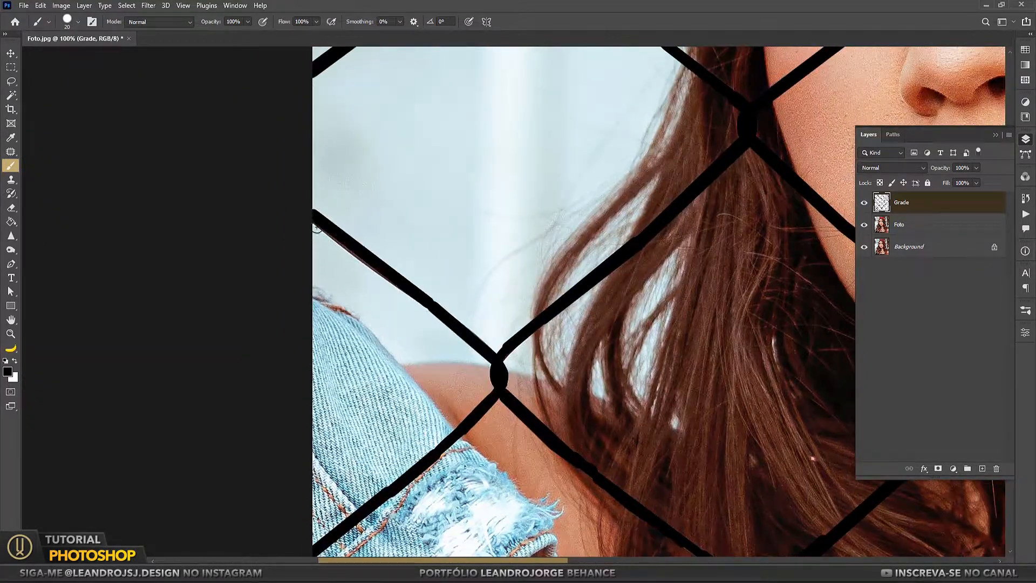
Step: Thicken the black stroke along the wire between the photo's left edge and the shoulder knot to cover its exposed lower edge
drag(310, 209, 127, 464)
click(393, 269)
shift+click(330, 211)
mouse_move(330, 211)
mouse_down()
mouse_move(460, 337)
mouse_move(443, 284)
mouse_up()
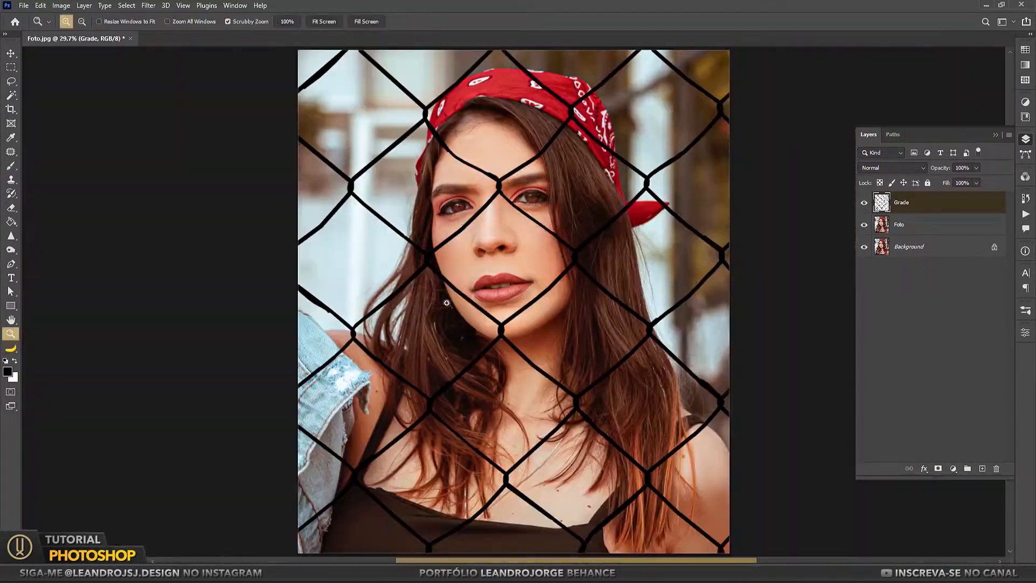
Step: Load the Grade layer's painted wires as a selection, make Foto the active layer and hide Grade
key(v)
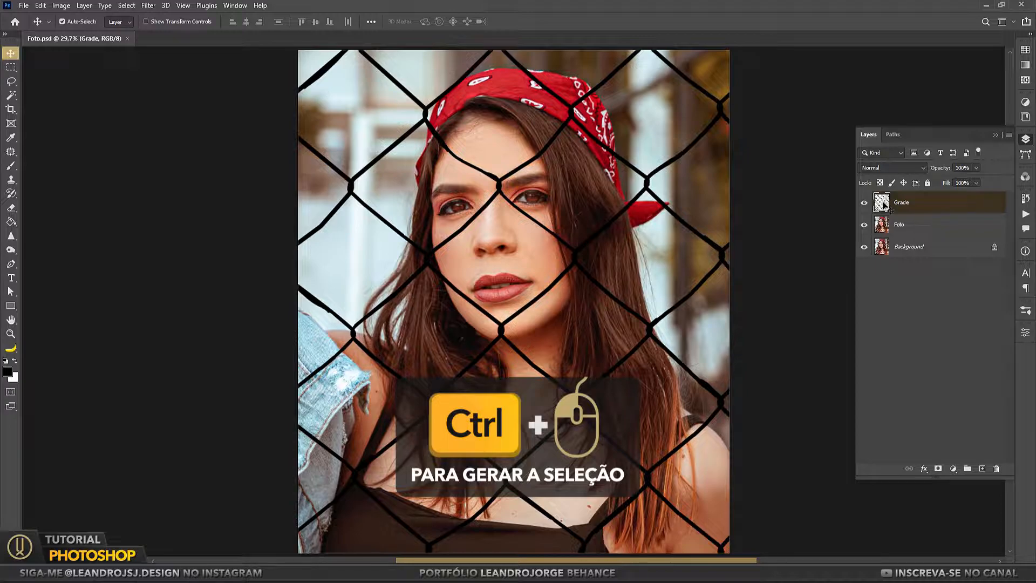
click(899, 225)
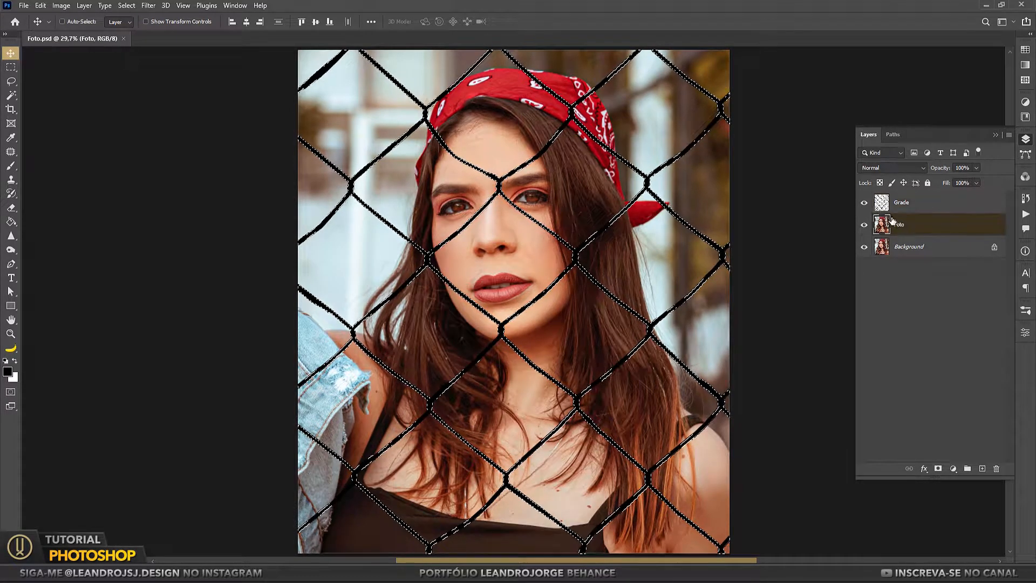
click(864, 202)
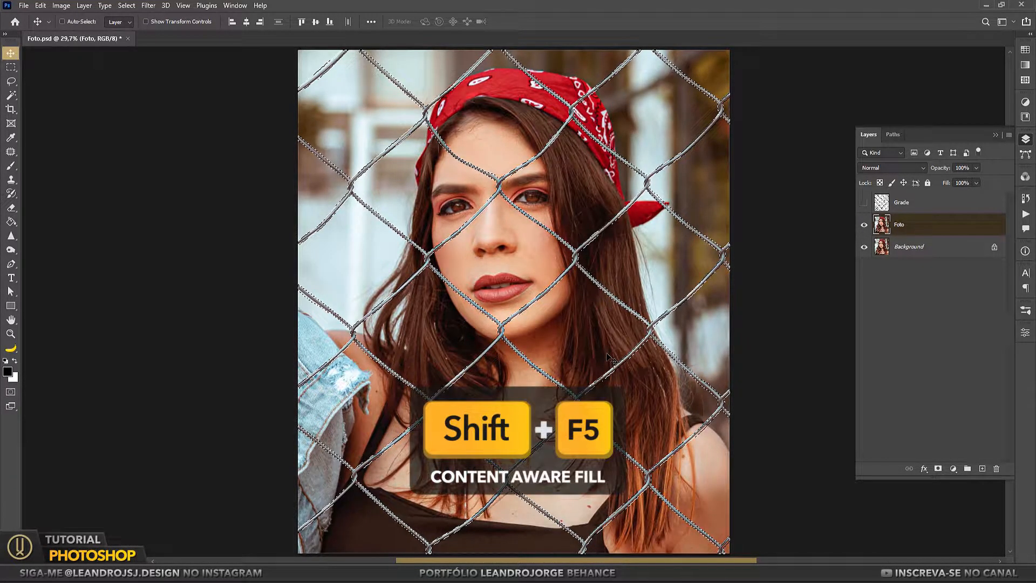
Step: Fill the selected wires on the Foto layer with Content-Aware contents and clear the selection
key(shift+F5)
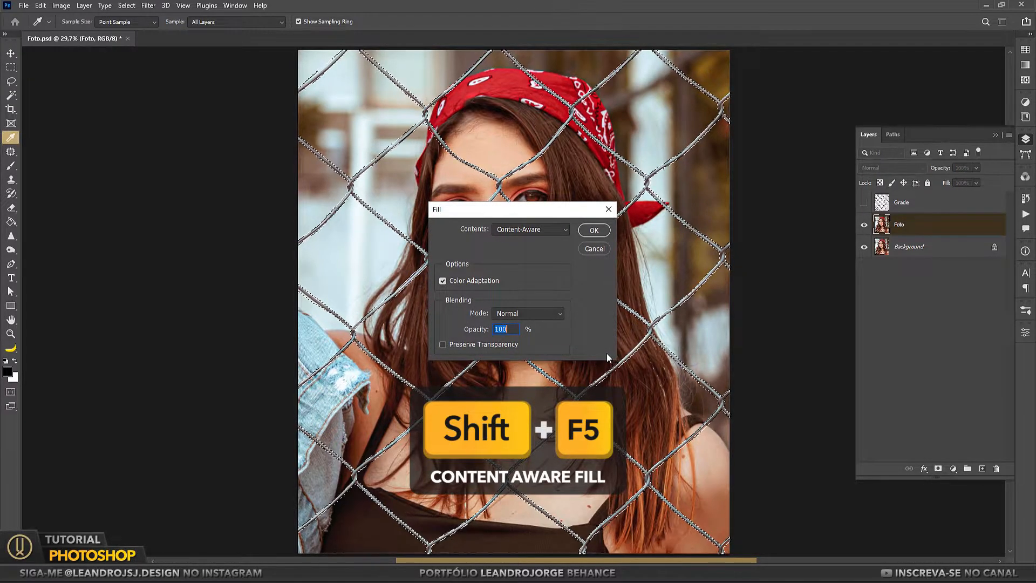
click(593, 230)
key(v)
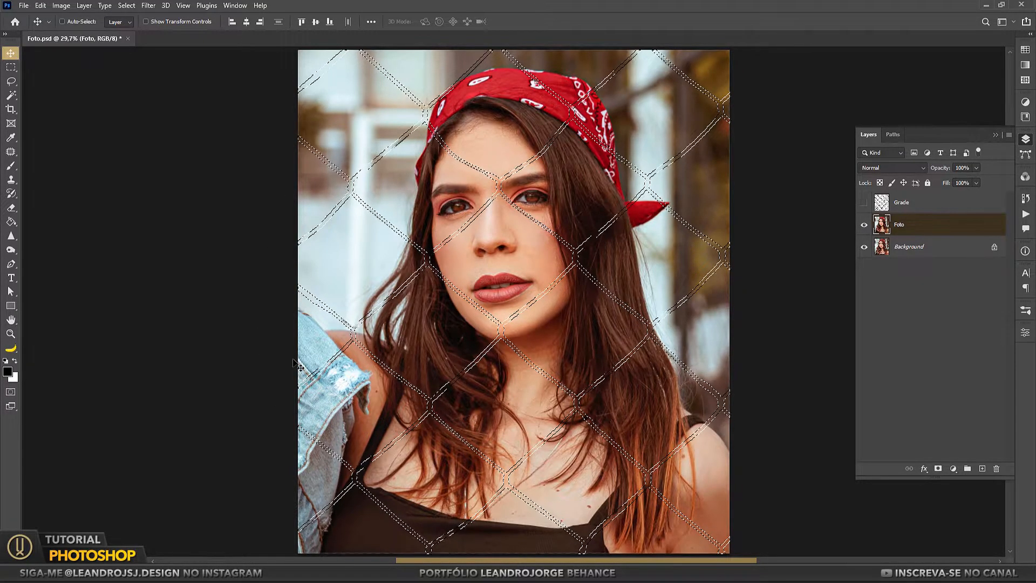
key(ctrl)
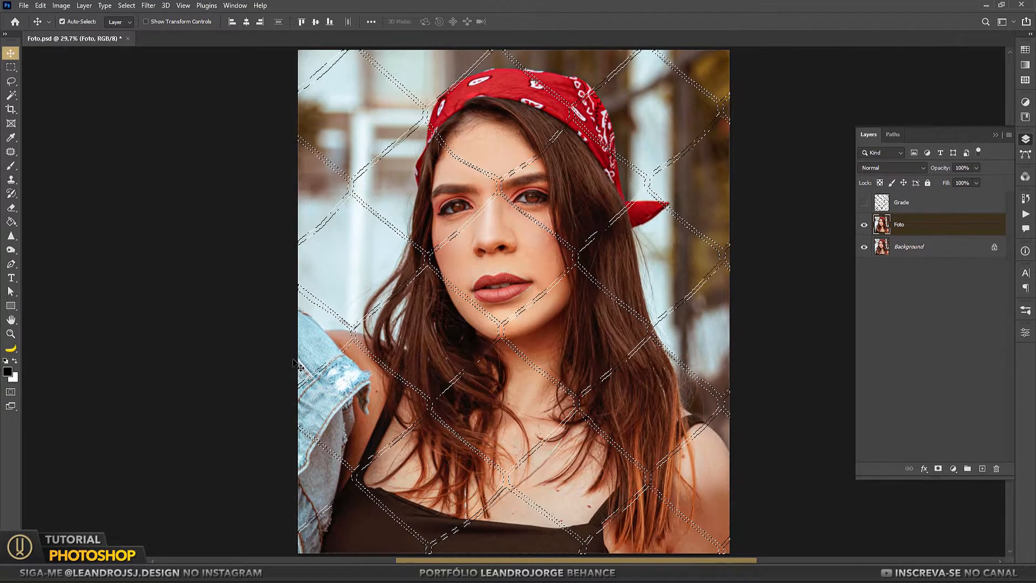
key(ctrl+d)
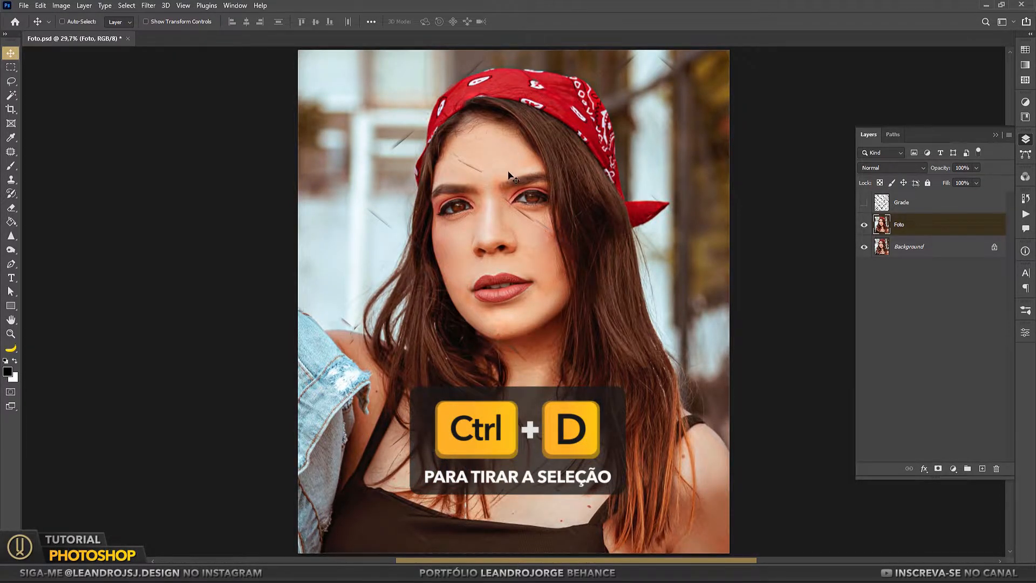
Step: Examine the face, bandana and background up close for leftover wire traces
scroll(509, 173, up, 5)
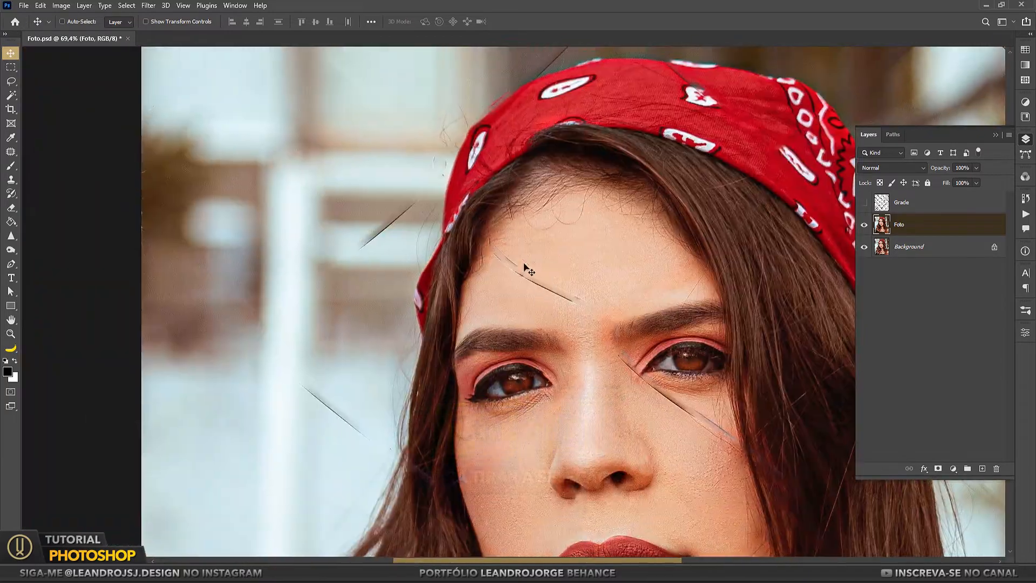
drag(566, 212, 558, 94)
drag(142, 420, 638, 420)
drag(684, 492, 391, 406)
click(9, 334)
key(ctrl+0)
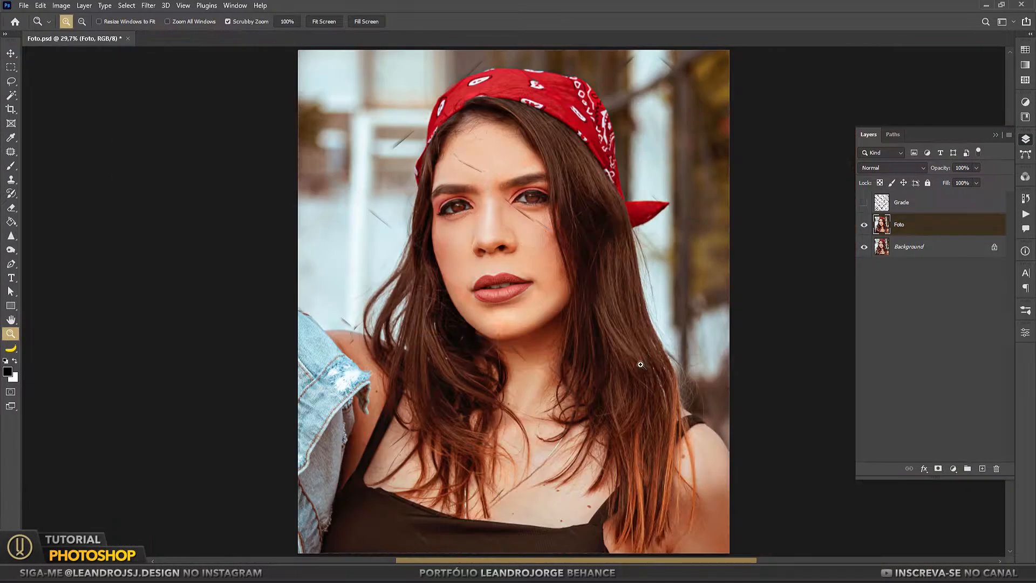
key(v)
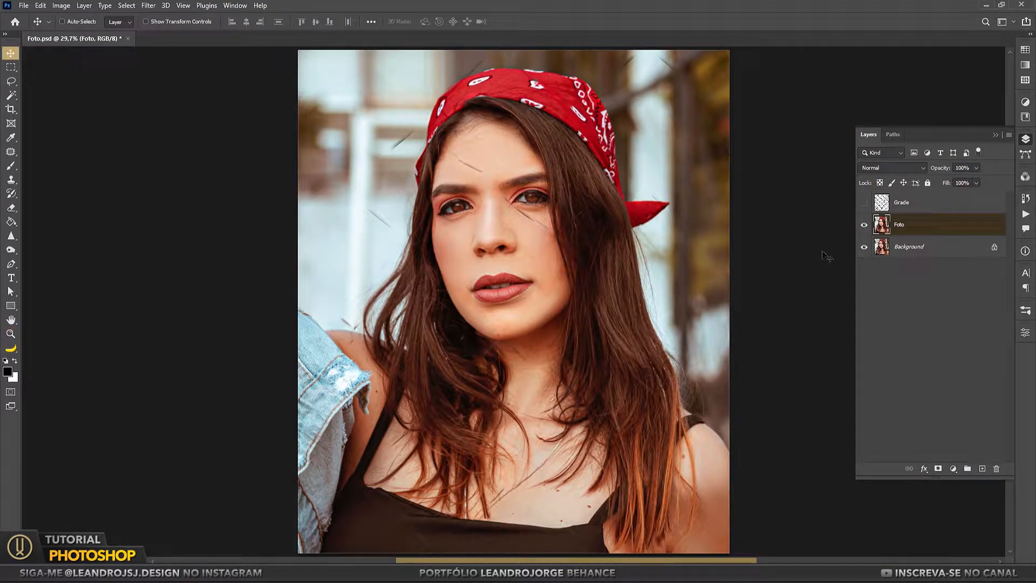
Step: Remove the leftover wire lines on the forehead beside the hairline with the Patch tool and deselect
scroll(493, 243, up, 4)
right_click(11, 151)
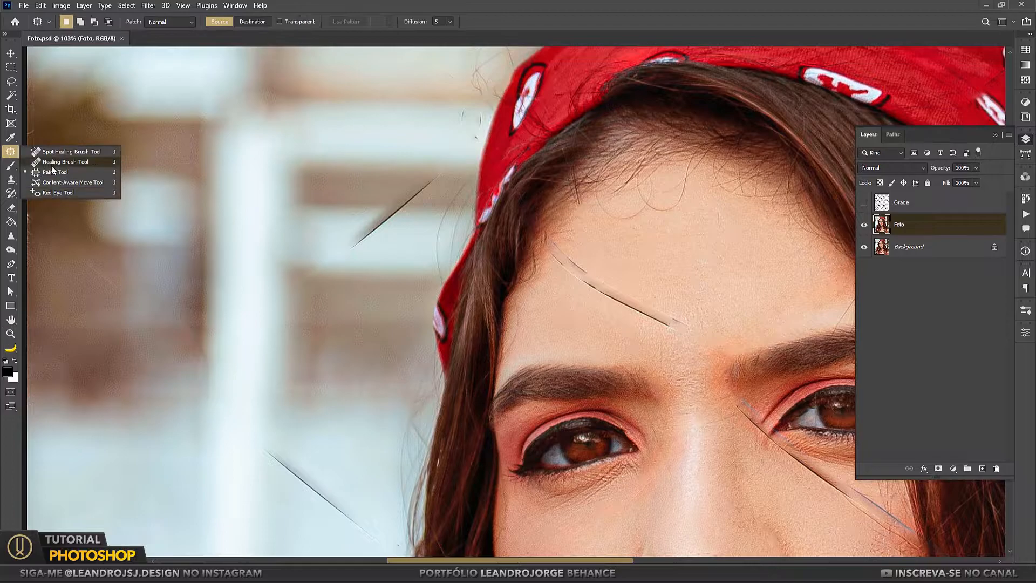
click(70, 174)
scroll(517, 278, up, 1)
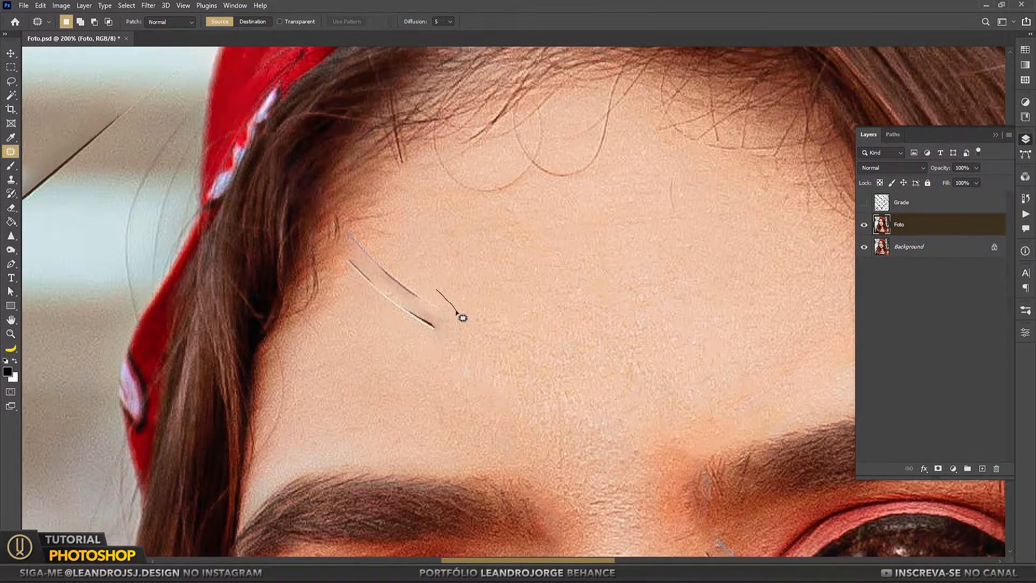
drag(461, 317, 478, 273)
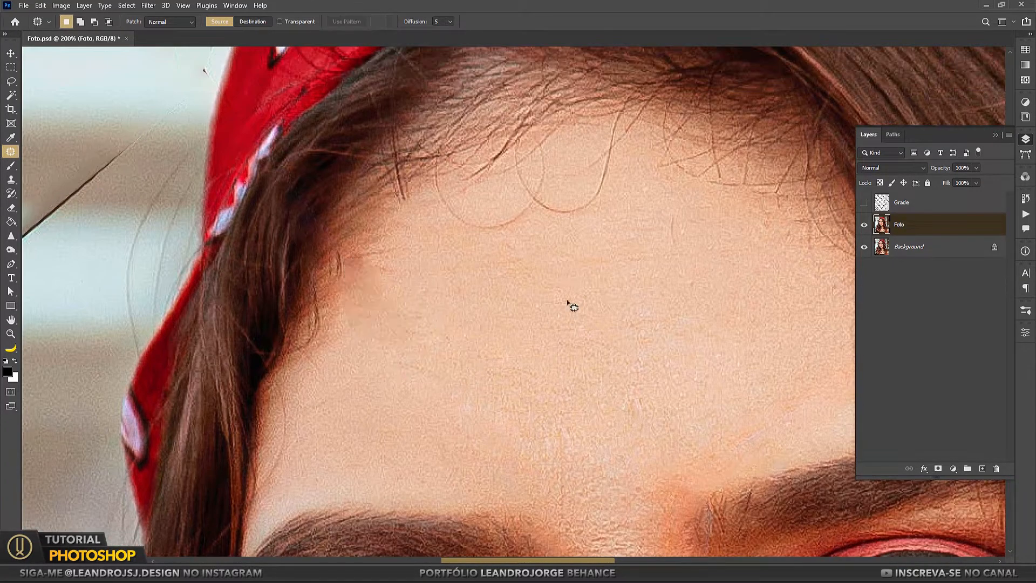
drag(350, 265, 397, 240)
key(ctrl+d)
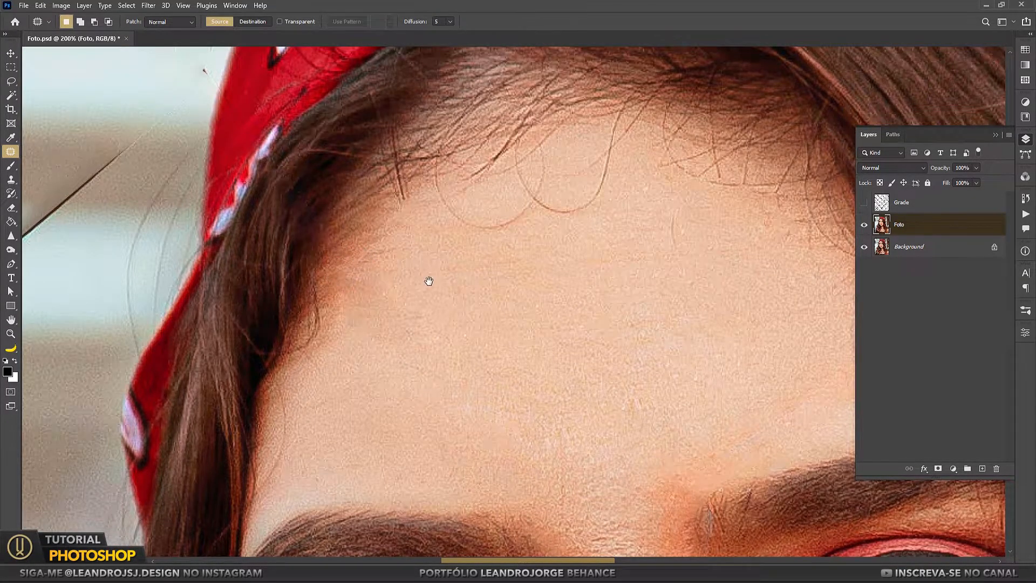
drag(588, 351, 485, 262)
Step: Clean the mark at the inner end of the image-left eyebrow using the Spot Healing Brush at 20 px and the Patch tool
right_click(11, 152)
click(70, 153)
drag(458, 337, 382, 290)
drag(305, 298, 321, 302)
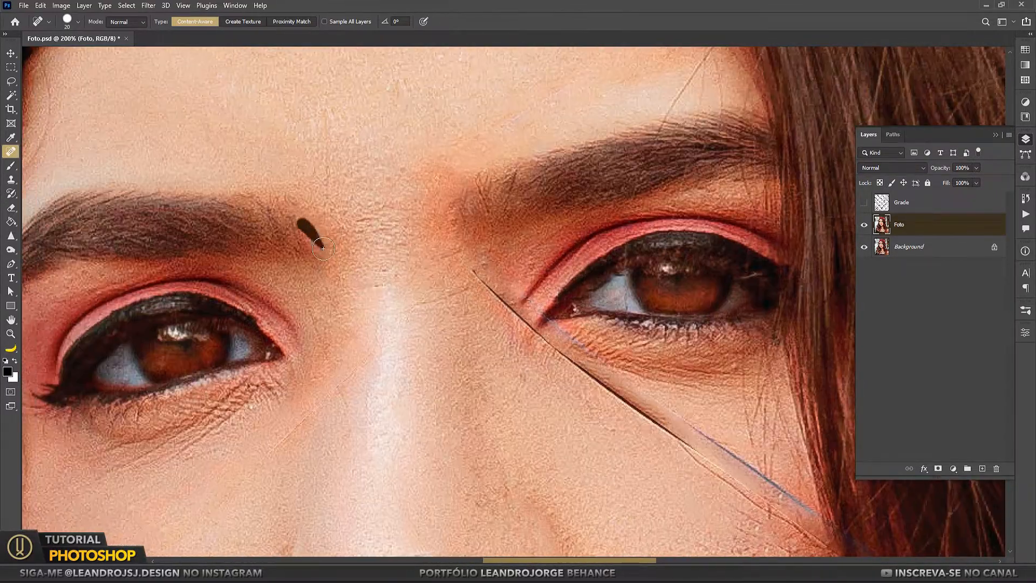
right_click(11, 152)
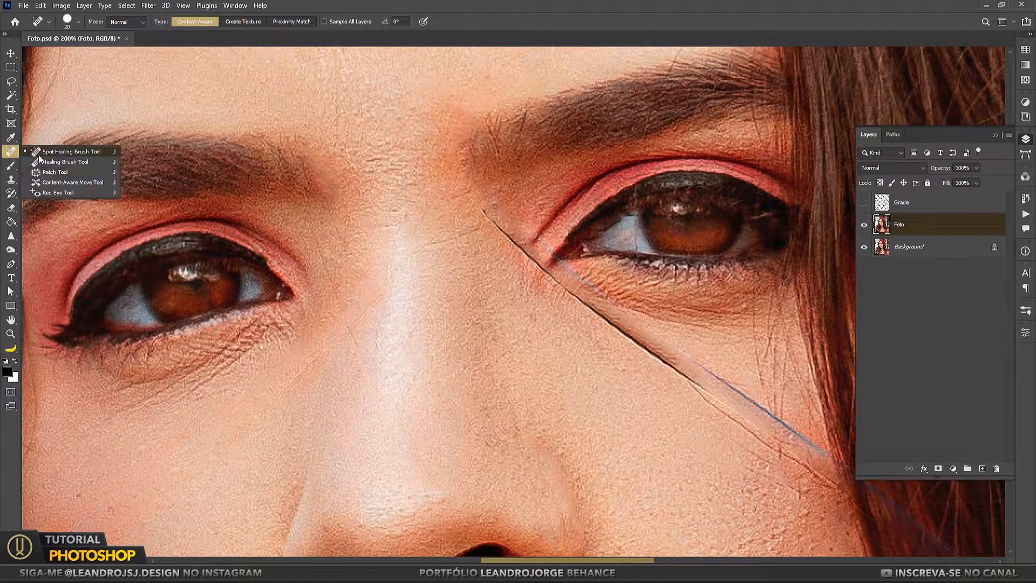
click(70, 176)
drag(336, 183, 341, 186)
drag(246, 187, 278, 220)
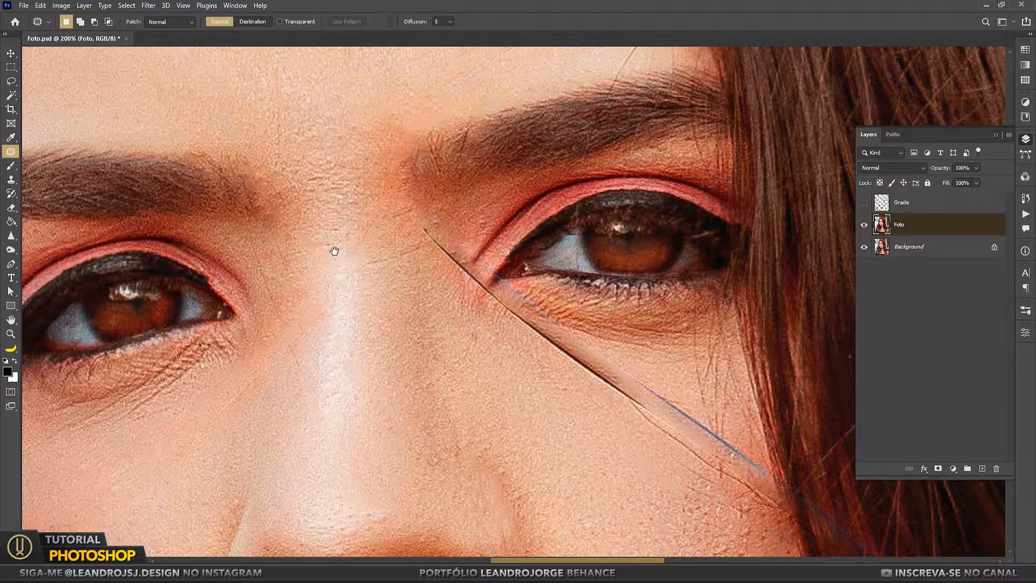
Step: Spot-heal the start of the dark wire line between the nose bridge and the image-right eye with a 9 px brush
right_click(10, 151)
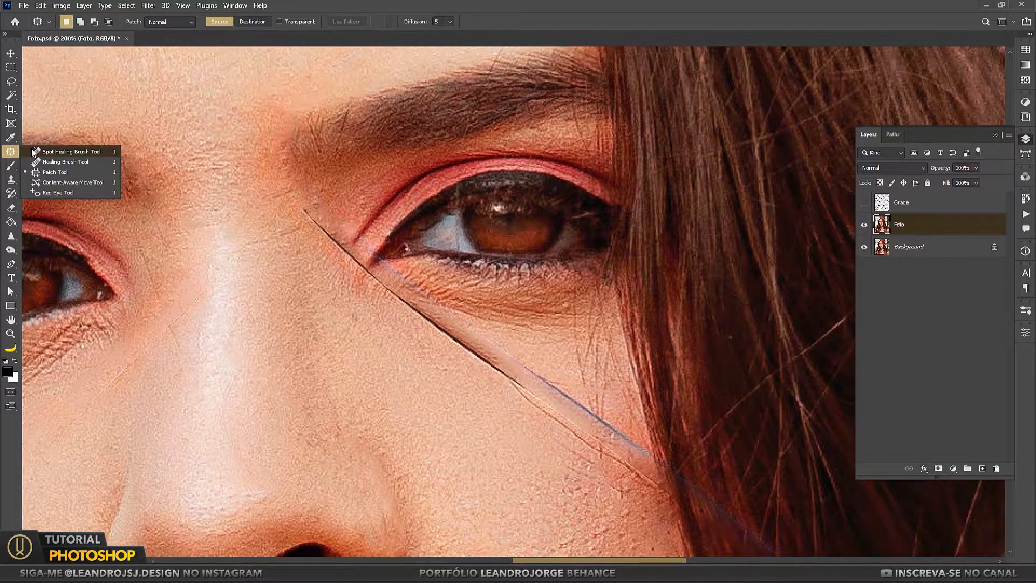
click(70, 152)
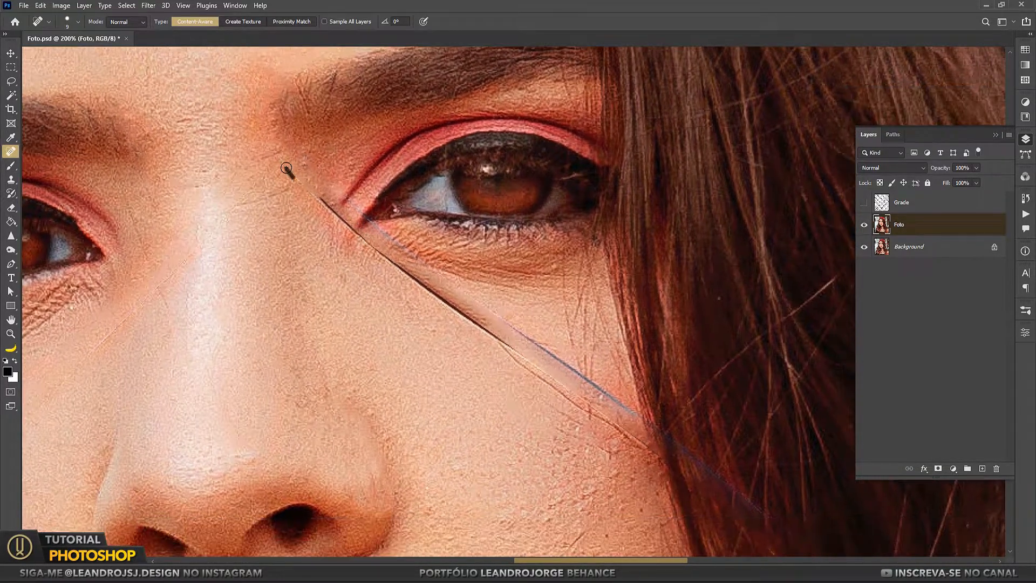
drag(377, 291, 345, 258)
drag(289, 167, 378, 247)
mouse_move(379, 249)
mouse_down()
mouse_move(337, 193)
mouse_move(424, 260)
mouse_up()
drag(360, 193, 445, 324)
Step: Patch the dark line running past the nose below the inner corner of the image-right eye
right_click(11, 151)
click(59, 172)
mouse_move(287, 191)
mouse_down()
mouse_move(347, 261)
mouse_move(288, 193)
mouse_up()
drag(327, 219, 319, 250)
key(ctrl+d)
mouse_move(356, 307)
mouse_down()
mouse_move(343, 254)
mouse_move(390, 258)
mouse_up()
drag(385, 259, 409, 271)
key(ctrl+d)
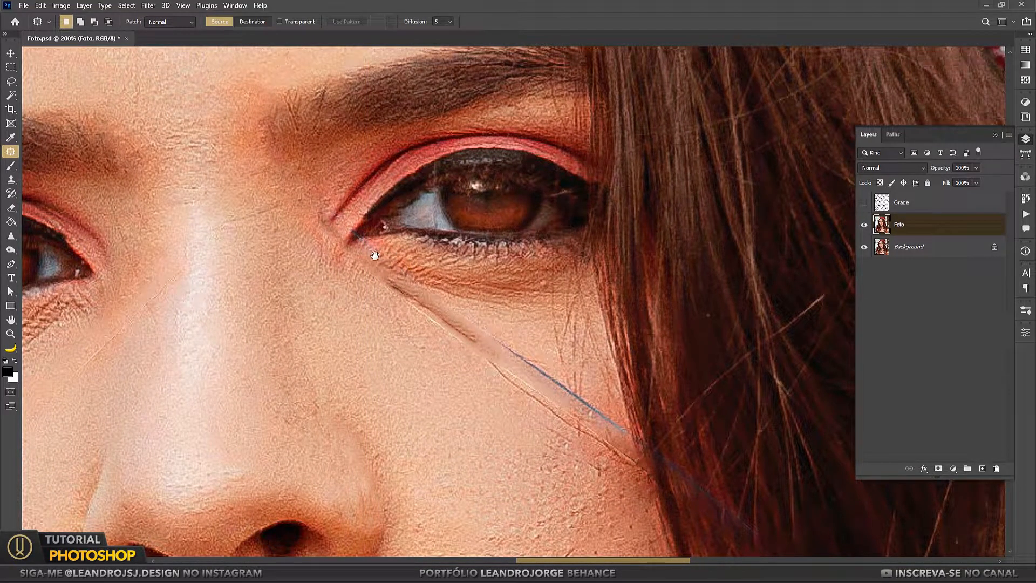
Step: Refine the inner corner of the image-right eye by patching the nearby skin and cloning along the lower lid
drag(373, 226, 318, 193)
drag(240, 200, 317, 290)
key(ctrl+plus)
mouse_move(274, 251)
mouse_down()
mouse_move(280, 261)
mouse_move(353, 255)
mouse_up()
key(ctrl+d)
key(s)
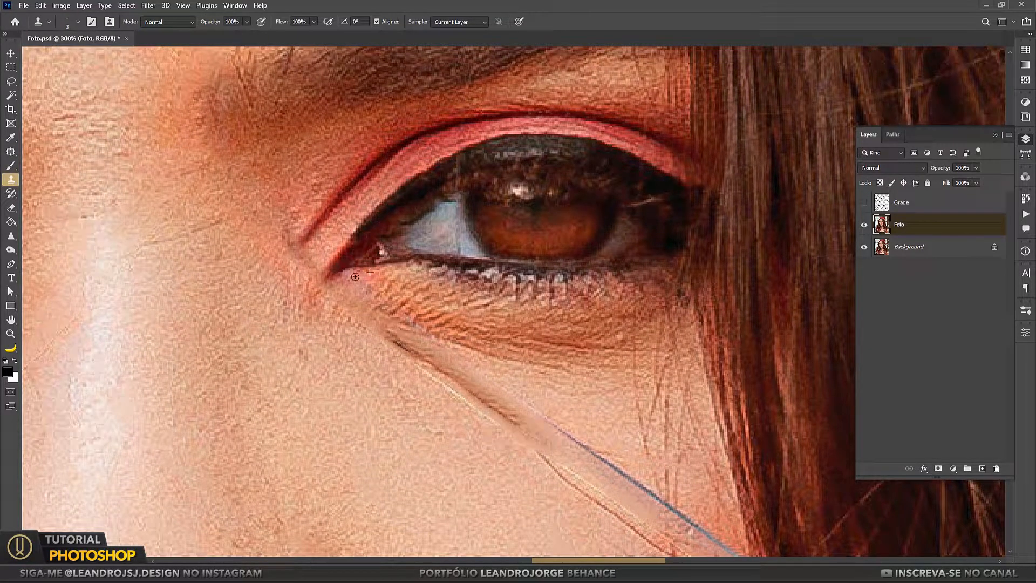
mouse_move(367, 292)
mouse_down()
mouse_move(337, 229)
mouse_move(334, 277)
mouse_up()
Step: Patch the remaining wire traces under the image-right eye and across the upper cheek, clearing each selection
key(j)
drag(381, 310, 353, 324)
key(ctrl+d)
drag(380, 264, 310, 228)
mouse_move(307, 227)
mouse_down()
mouse_move(299, 234)
mouse_move(308, 227)
mouse_up()
drag(367, 272, 349, 342)
key(ctrl+d)
drag(410, 335, 367, 302)
mouse_move(385, 276)
mouse_down()
mouse_move(377, 282)
mouse_move(384, 277)
mouse_up()
drag(423, 315, 424, 364)
key(ctrl+d)
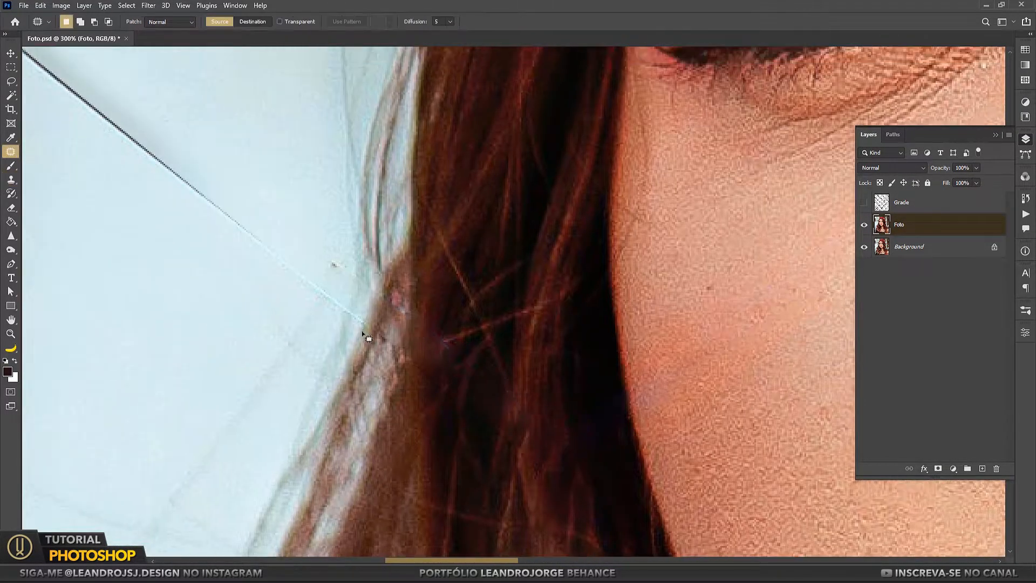
Step: Patch the diagonal wire trace in the pale background beside the image-left hair and the area next to the white post
mouse_move(205, 183)
mouse_down()
mouse_move(351, 289)
mouse_move(316, 326)
mouse_up()
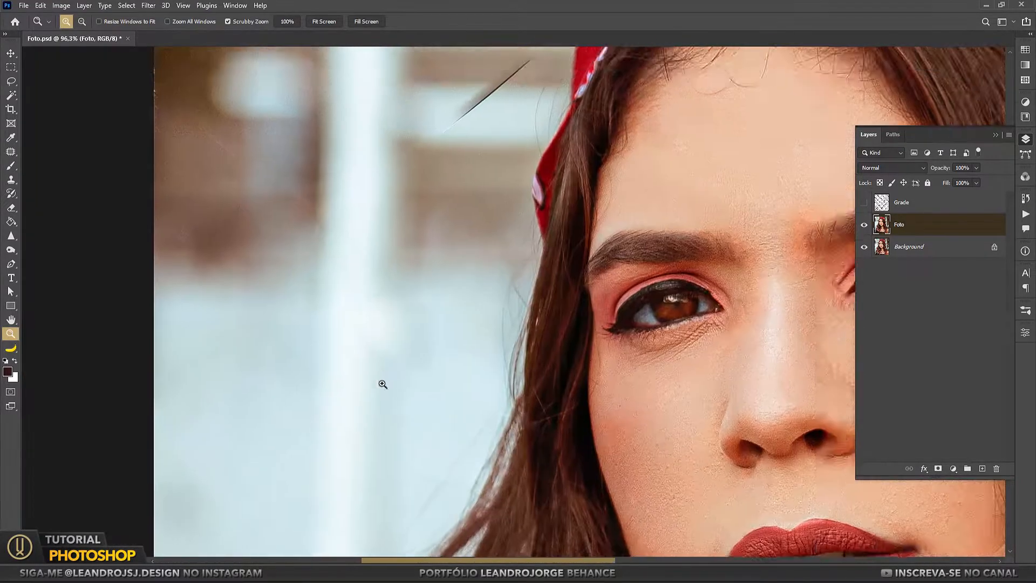
mouse_move(324, 232)
mouse_down()
mouse_move(393, 342)
mouse_move(451, 329)
mouse_up()
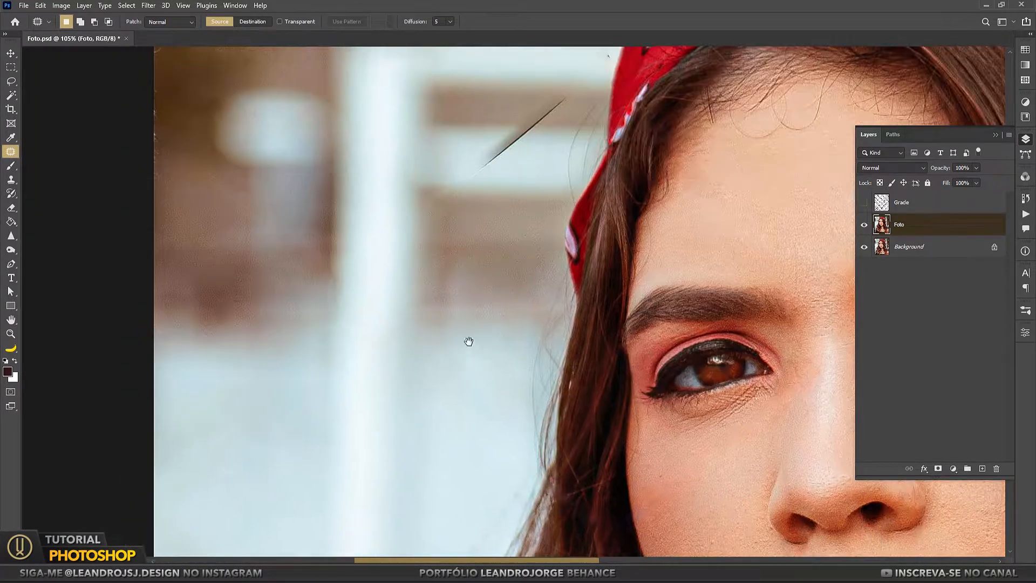
drag(323, 266, 338, 363)
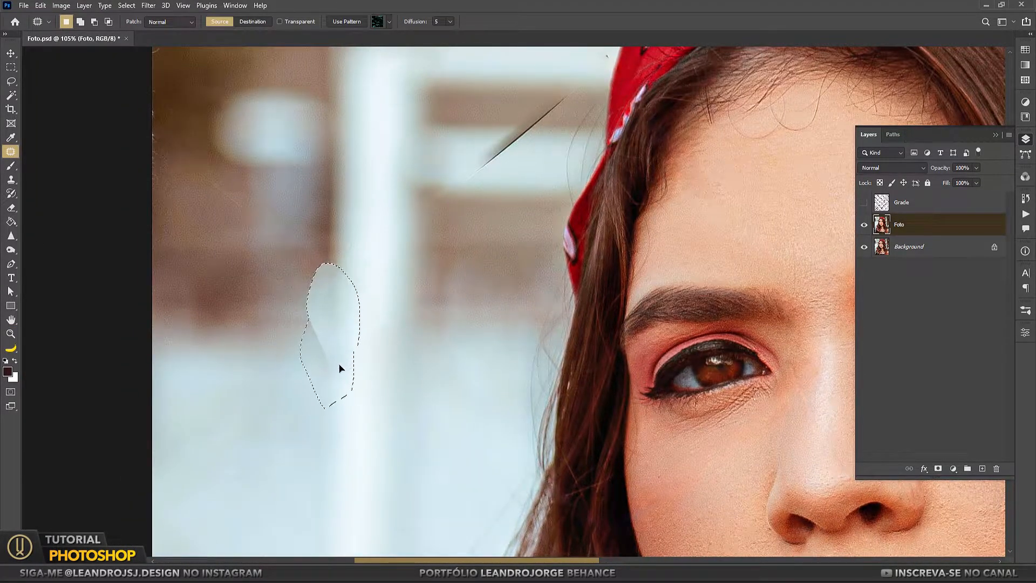
Step: Patch the dark diagonal streak in the blurred background just left of the bandana
drag(378, 324, 393, 297)
mouse_move(415, 316)
mouse_down()
mouse_move(392, 347)
mouse_move(474, 292)
mouse_move(411, 278)
mouse_up()
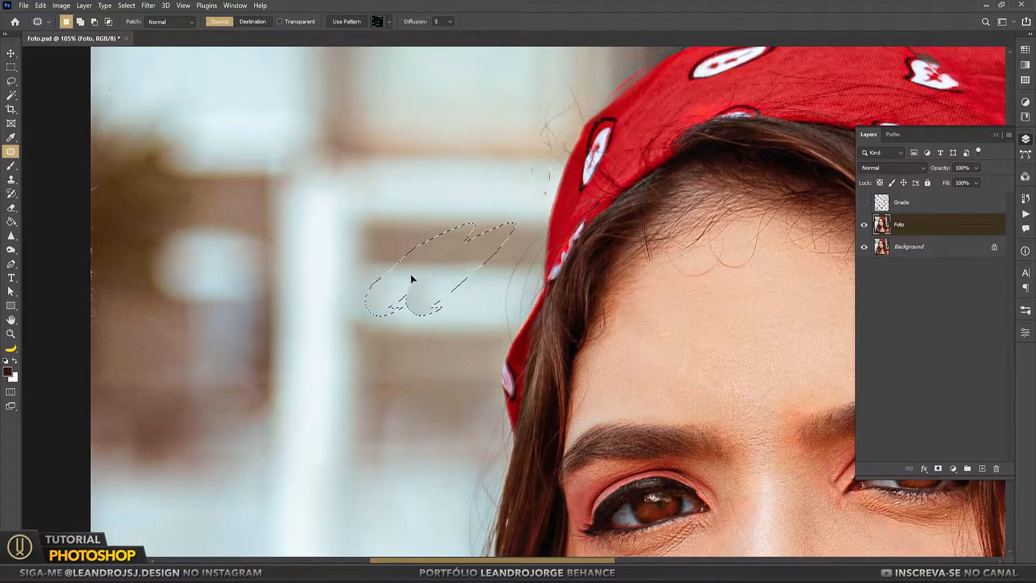
drag(483, 301, 396, 319)
Step: Remove the thin line above the bandana's pointed tail with the Spot Healing Brush and the Patch tool
mouse_move(426, 287)
mouse_down()
mouse_move(458, 273)
mouse_move(312, 250)
mouse_move(294, 329)
mouse_move(132, 297)
mouse_up()
key(j)
scroll(412, 356, up, 2)
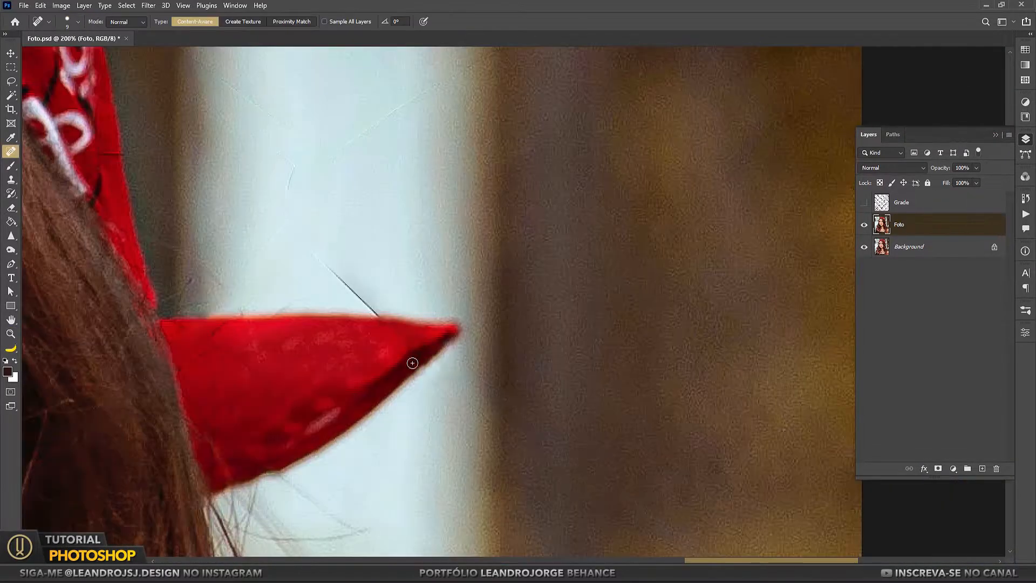
drag(377, 314, 377, 313)
key(shift+j)
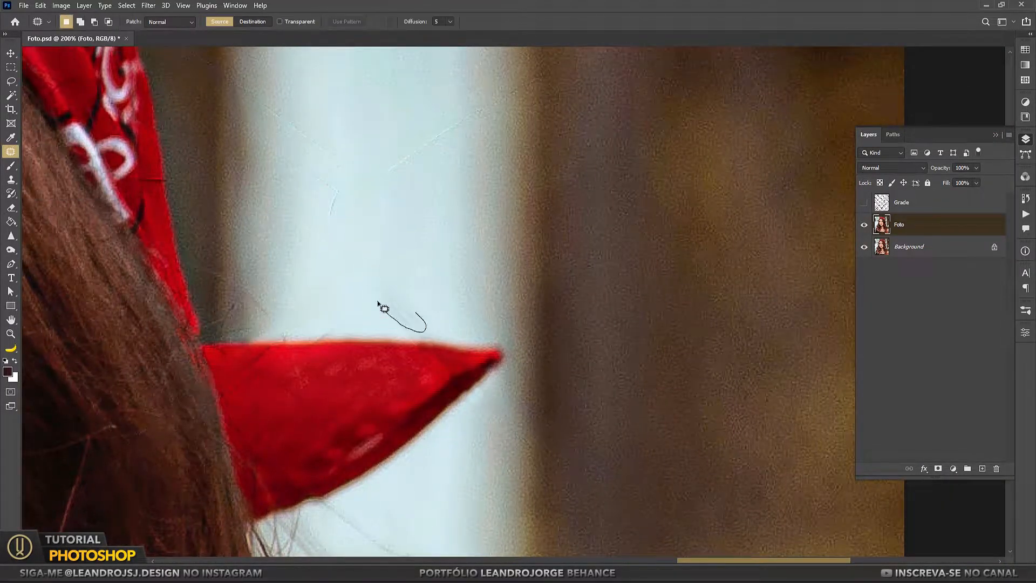
mouse_move(530, 190)
mouse_down()
mouse_move(421, 273)
mouse_move(483, 250)
mouse_up()
mouse_move(433, 311)
mouse_down()
mouse_move(520, 208)
mouse_move(379, 329)
mouse_up()
Step: Patch the remaining wire traces in the blurred background near the photo's upper-right corner and deselect
drag(294, 371, 271, 385)
drag(420, 313, 405, 317)
mouse_move(486, 237)
mouse_down()
mouse_move(555, 272)
mouse_move(492, 273)
mouse_up()
drag(477, 121, 480, 125)
mouse_move(531, 215)
mouse_down()
mouse_move(550, 190)
mouse_move(550, 157)
mouse_move(366, 97)
mouse_up()
key(ctrl+d)
mouse_move(494, 183)
mouse_down()
mouse_move(493, 273)
mouse_move(548, 226)
mouse_move(540, 204)
mouse_up()
key(ctrl+d)
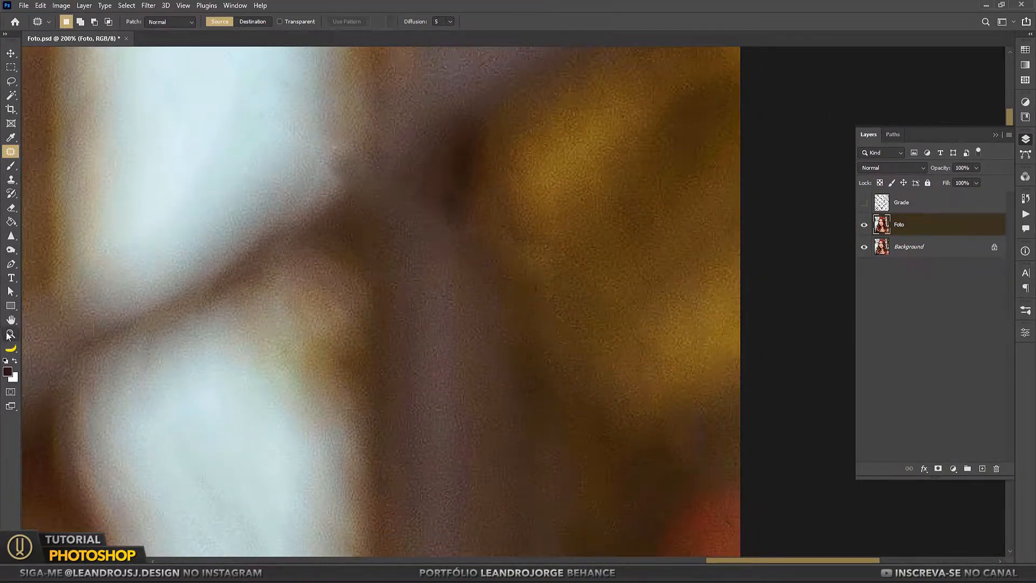
Step: Remove the wire marks on the bare shoulder and the dark line above it using the Clone Stamp and Patch tools
key(ctrl+0)
scroll(302, 248, up, 3)
scroll(259, 237, up, 3)
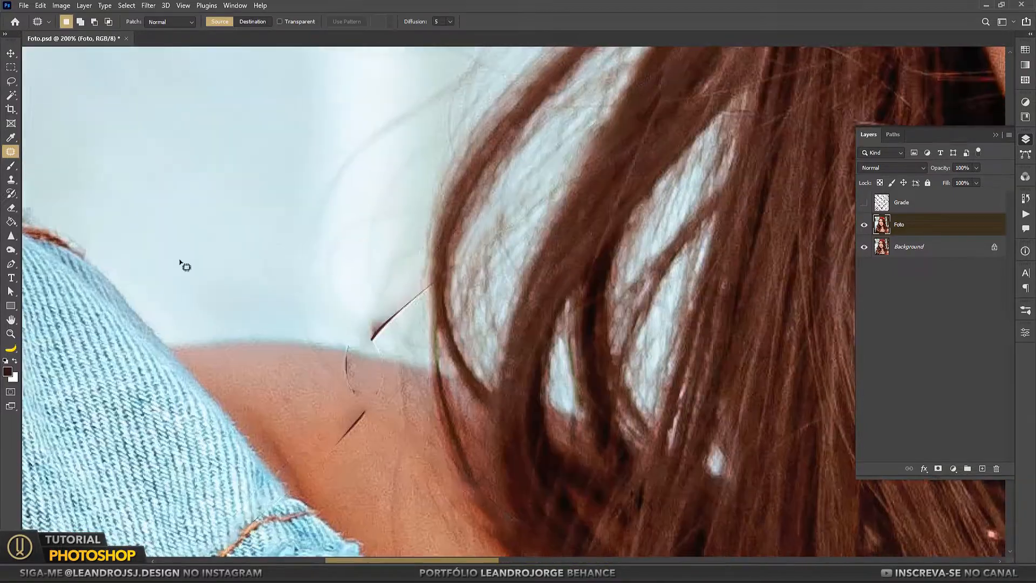
key(s)
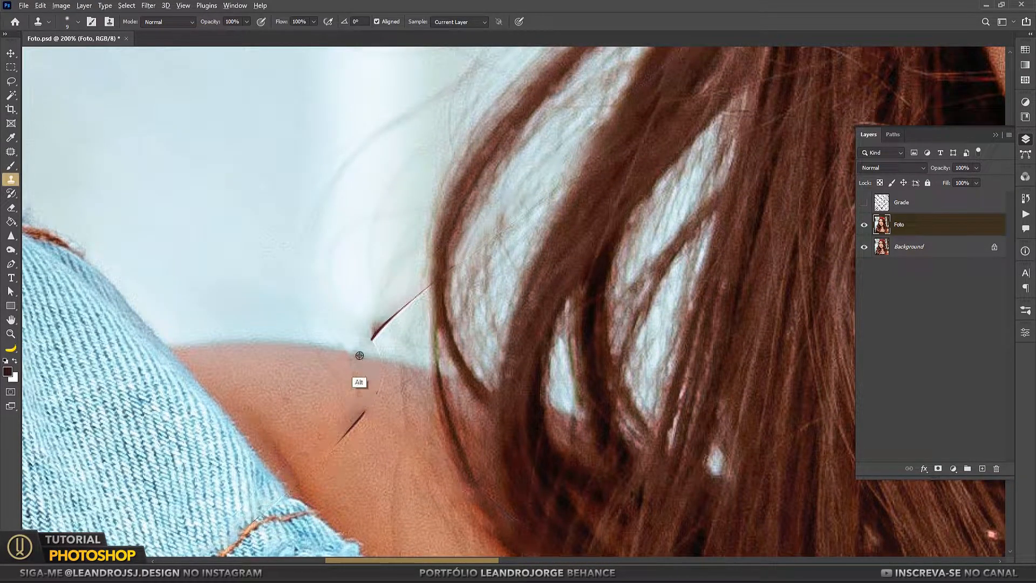
alt+click(390, 322)
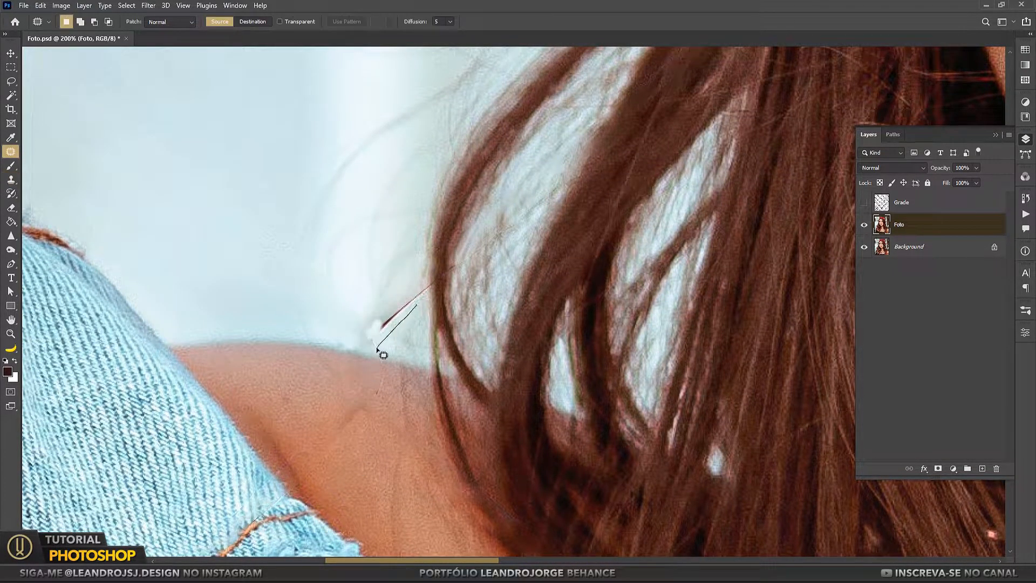
drag(379, 346, 426, 289)
Step: Patch the remaining faint marks on the shoulder skin beside the hair
scroll(424, 378, up, 2)
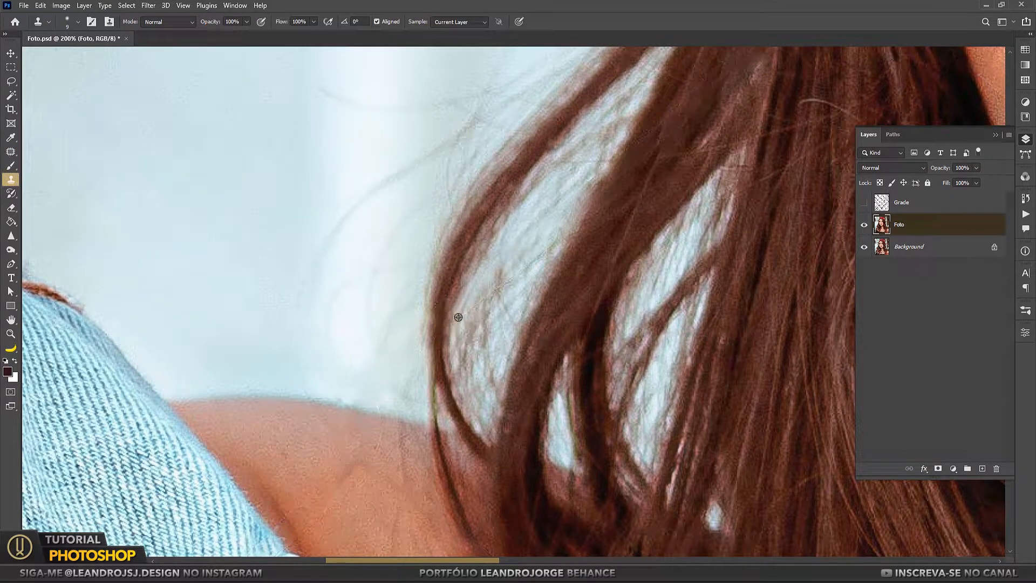
scroll(472, 304, down, 1)
scroll(331, 474, down, 2)
key(j)
drag(422, 333, 373, 399)
drag(439, 301, 464, 277)
mouse_move(466, 258)
mouse_down()
mouse_move(460, 279)
mouse_move(456, 270)
mouse_up()
key(ctrl+d)
drag(472, 331, 504, 337)
Step: Clone a clean part of the shoulder's upper edge over the uneven edge near the hair
key(s)
alt+click(417, 254)
click(471, 269)
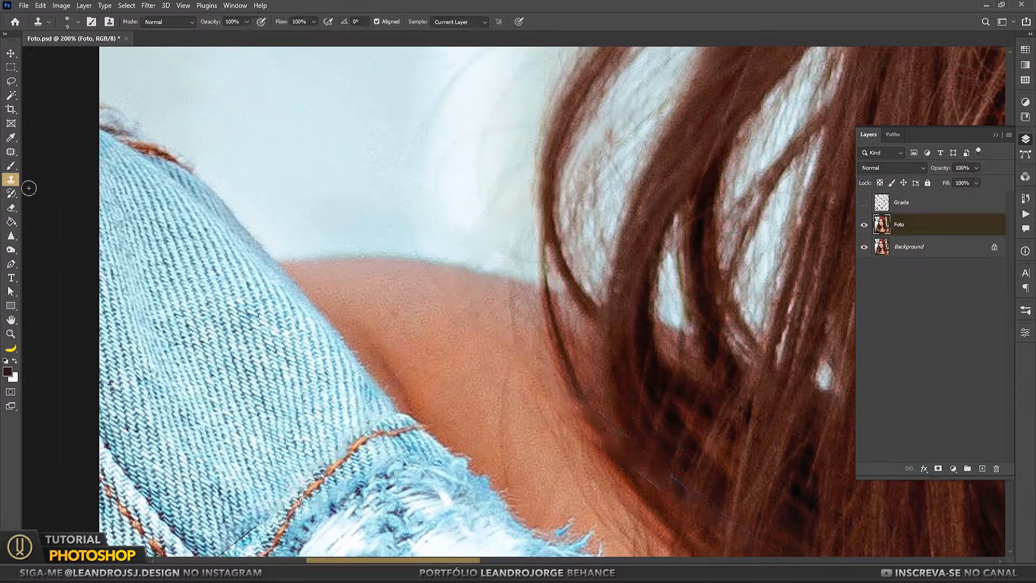
Step: Patch the leftover mark on the bare shoulder skin next to the denim jacket
key(ctrl+minus)
drag(539, 266, 444, 207)
key(j)
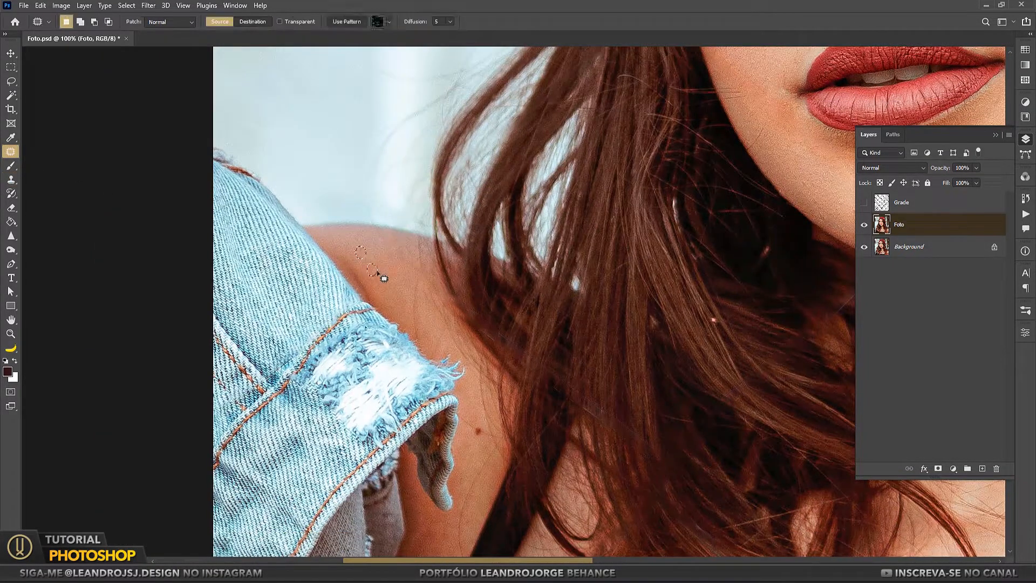
drag(298, 338, 342, 280)
drag(322, 548, 350, 276)
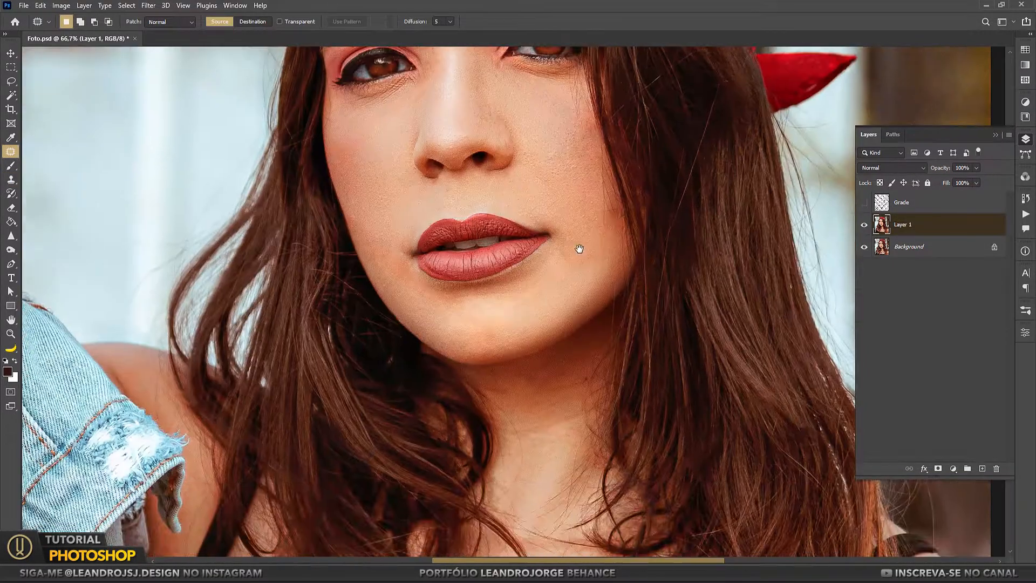
Step: Examine the face, hair, chest and shoulders up close for leftover wire traces
scroll(578, 248, down, 8)
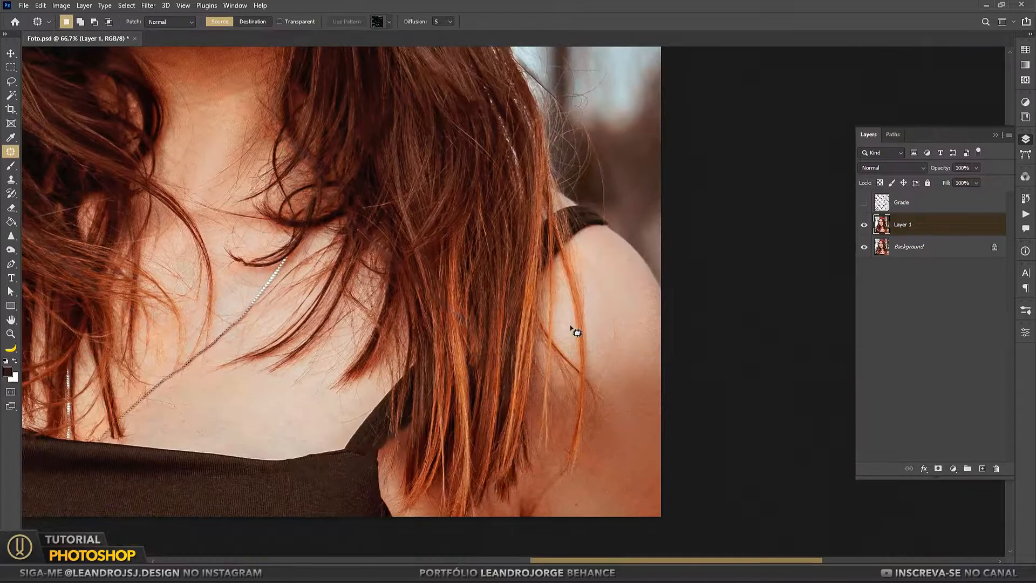
drag(601, 348, 513, 444)
drag(465, 108, 536, 296)
drag(526, 107, 478, 233)
drag(495, 243, 490, 265)
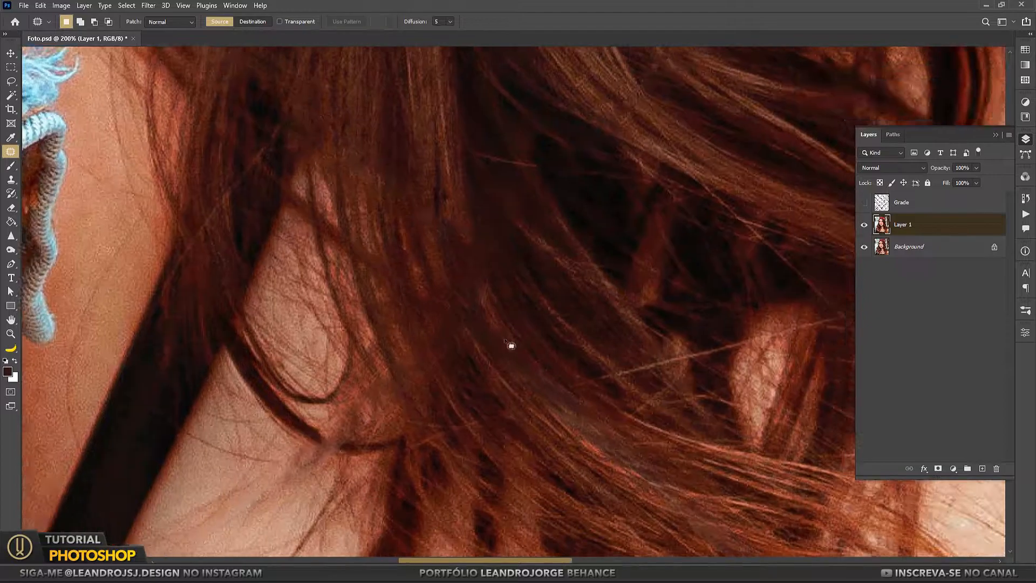
key(z)
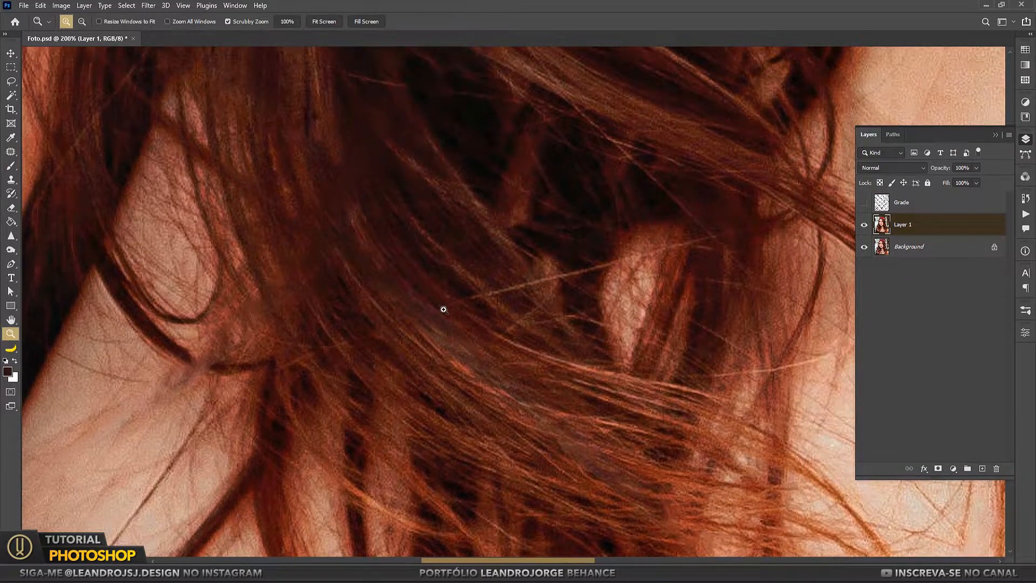
Step: Fit the whole portrait in view and compare the retouched layer with the fenced original by toggling its visibility
key(ctrl+0)
drag(566, 193, 620, 215)
key(s)
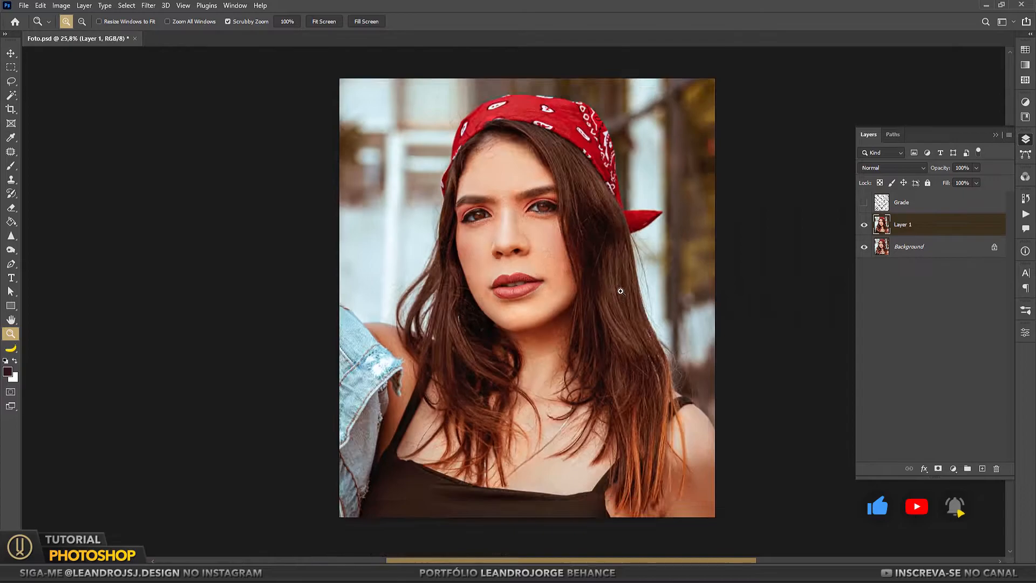
click(866, 227)
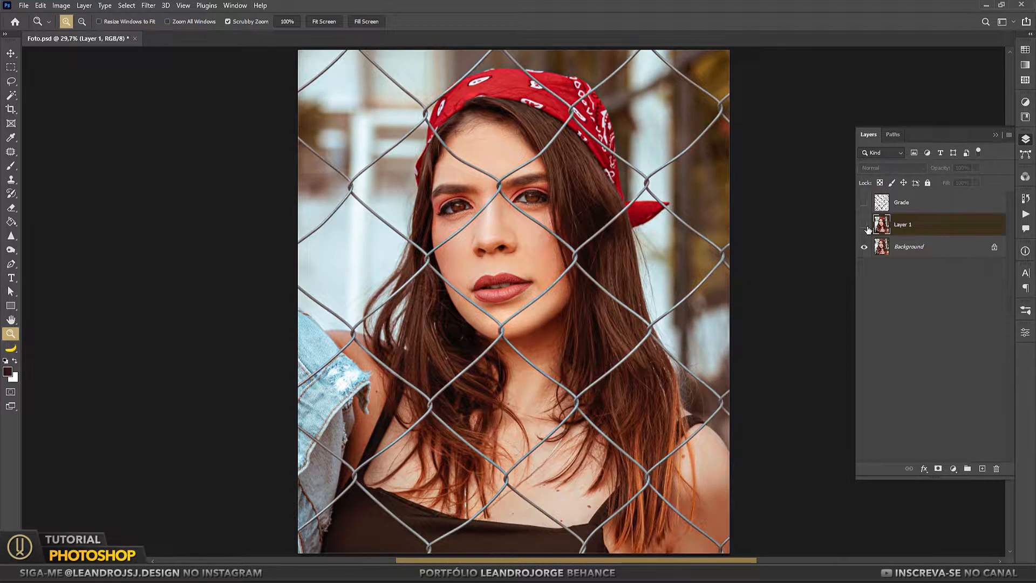
click(865, 225)
click(865, 225)
click(865, 226)
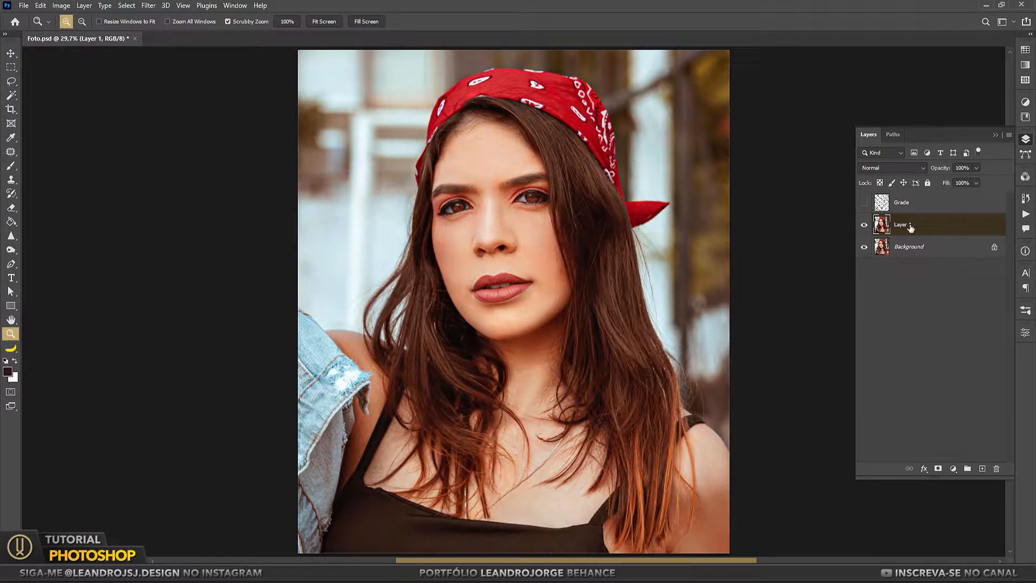
Step: Rename the retouched layer as Foto Editada, colour-label it and the Grade layer red, and collapse the layer list
shift+click(939, 209)
right_click(864, 221)
click(876, 259)
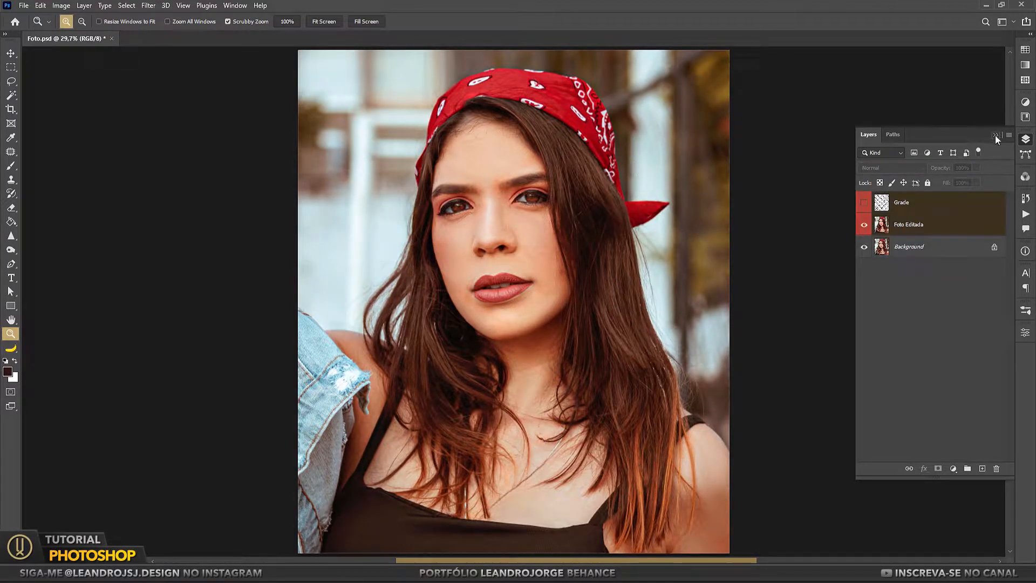
click(995, 135)
key(v)
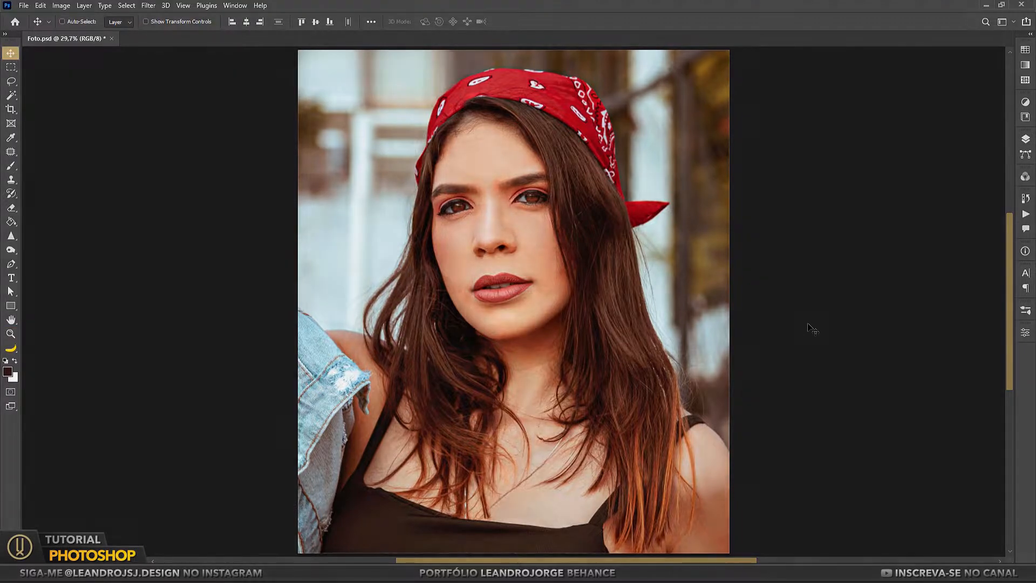